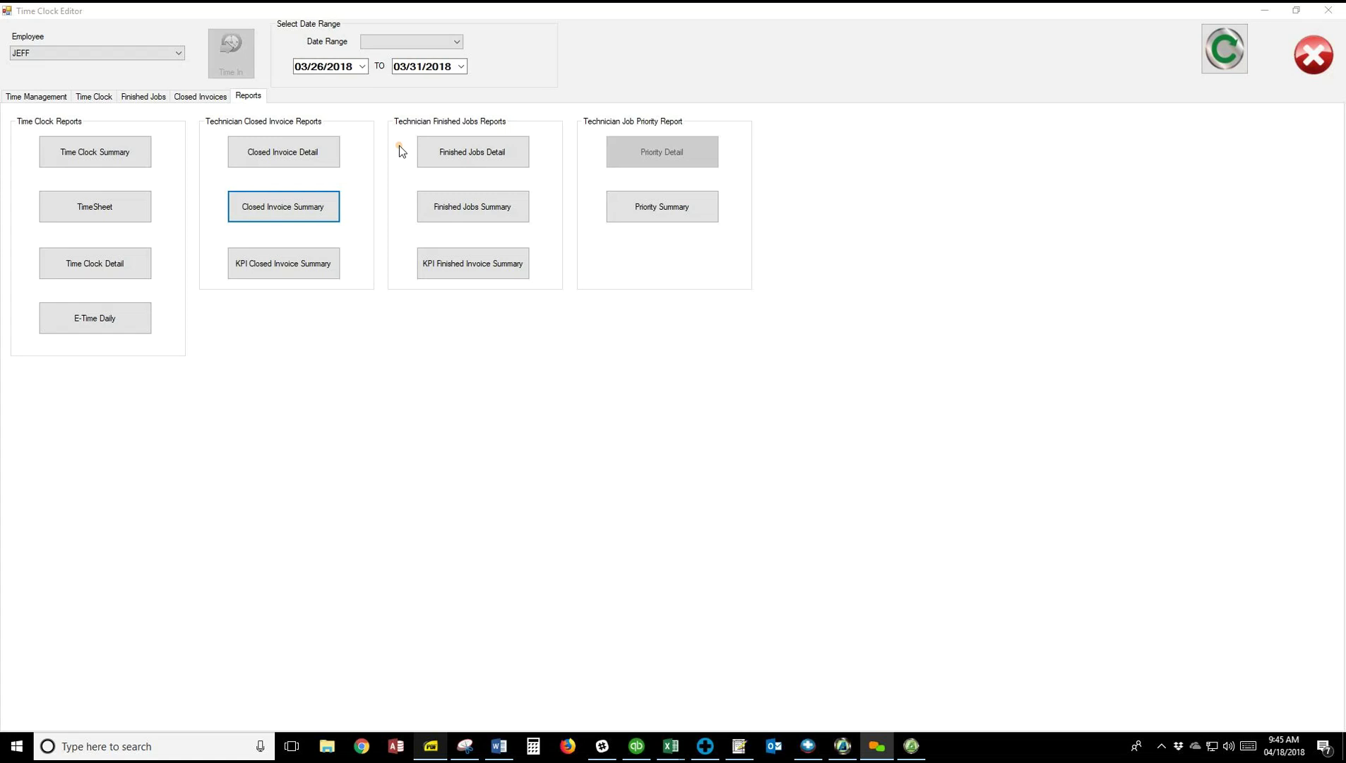
Step: Generate the Closed Invoice Detail Report for 03/26–03/31/2018, showing 77.70 billed and 125.32% efficiency
left_click(287, 209)
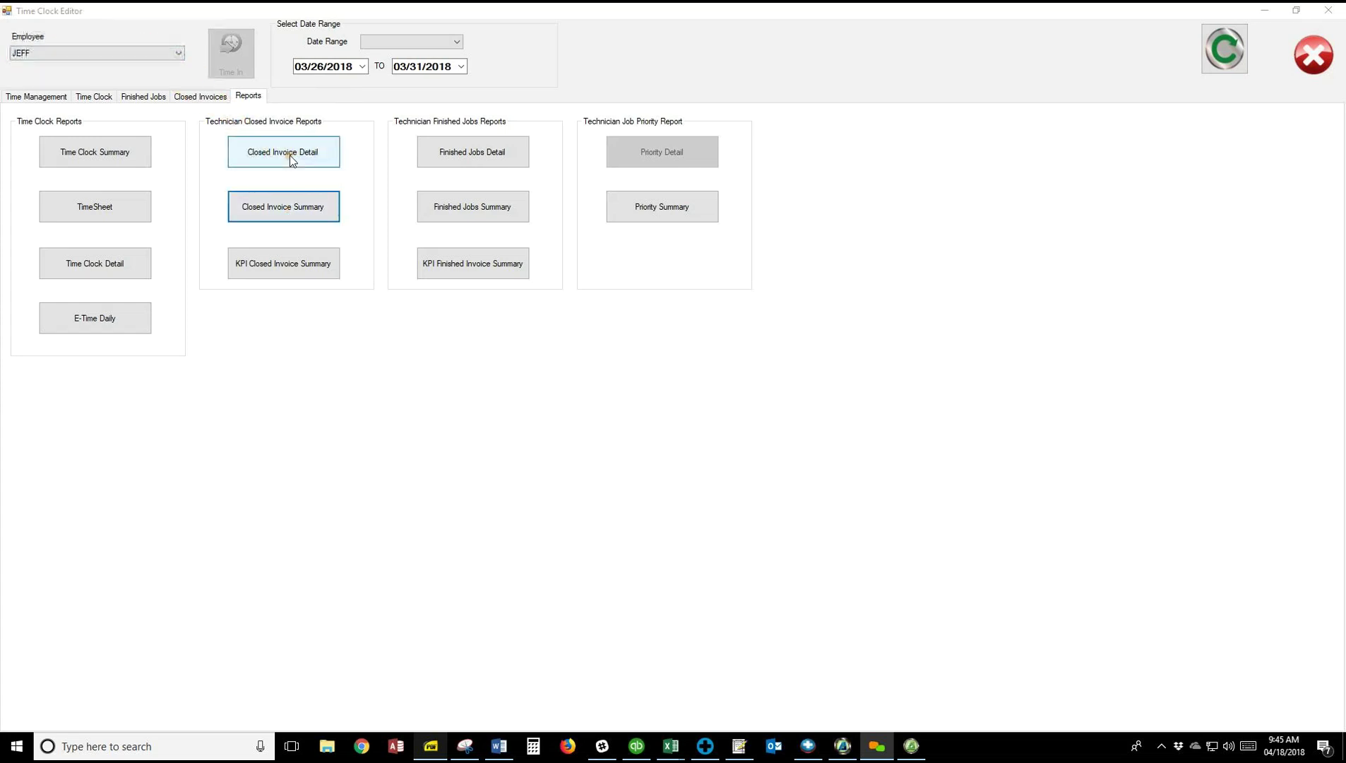
left_click(292, 157)
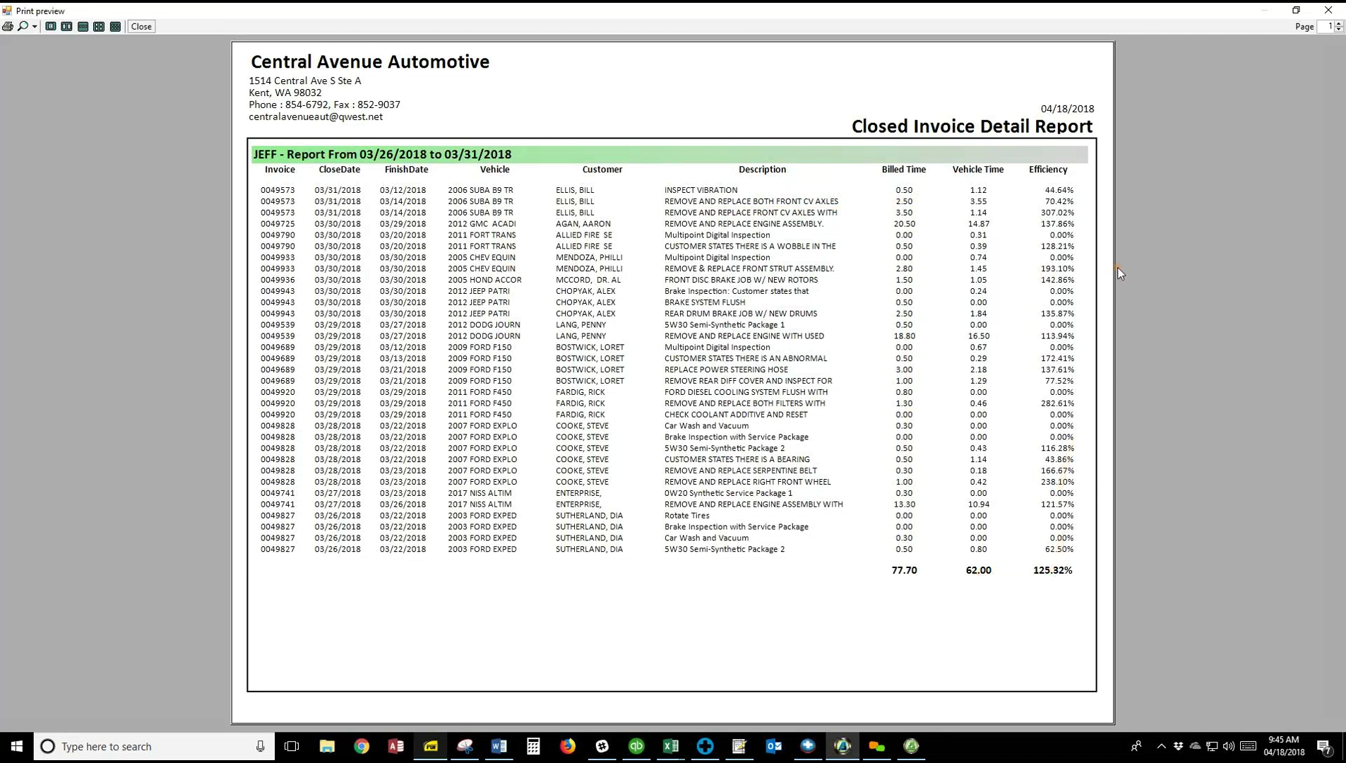
Step: Close the invoice preview, then review and close the Finished Jobs Summary for 03/26–03/31/2018
left_click(1319, 12)
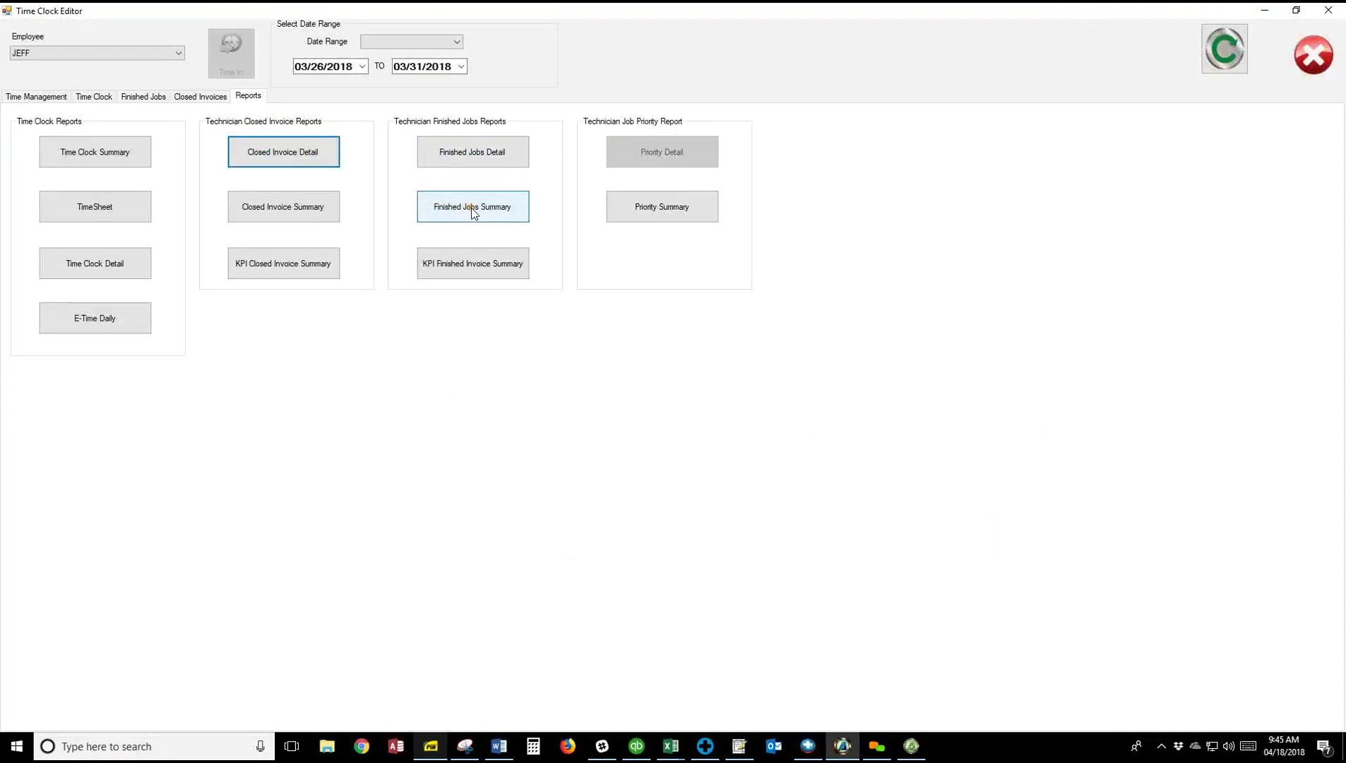
left_click(461, 67)
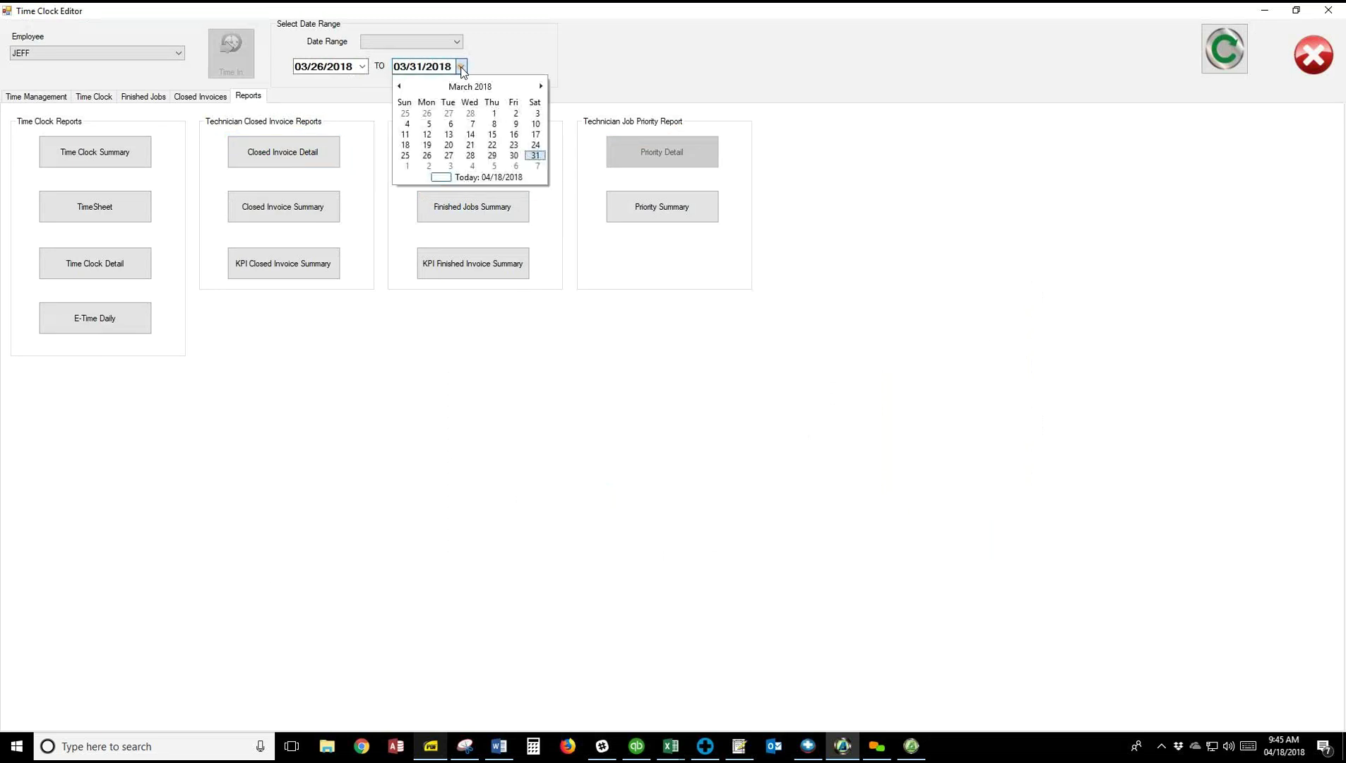
left_click(462, 68)
left_click(488, 207)
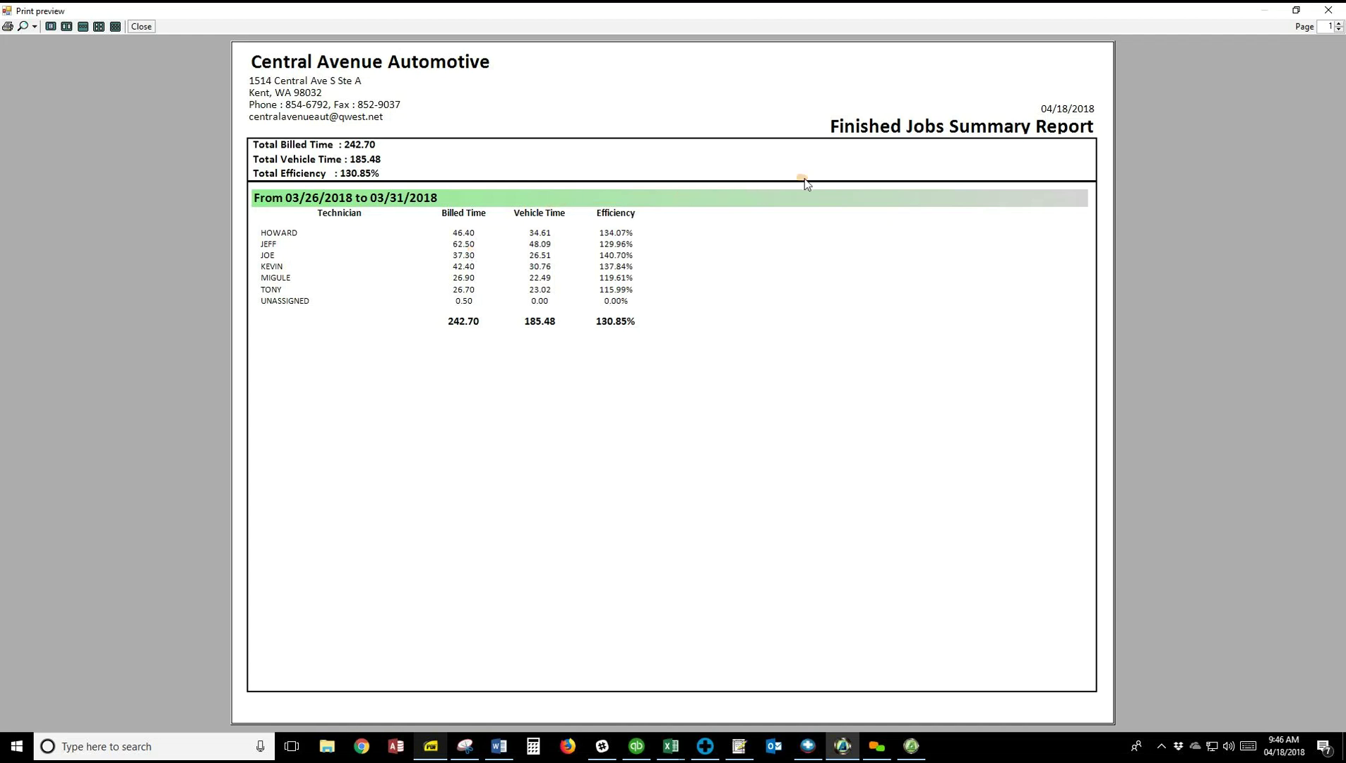
left_click(1327, 10)
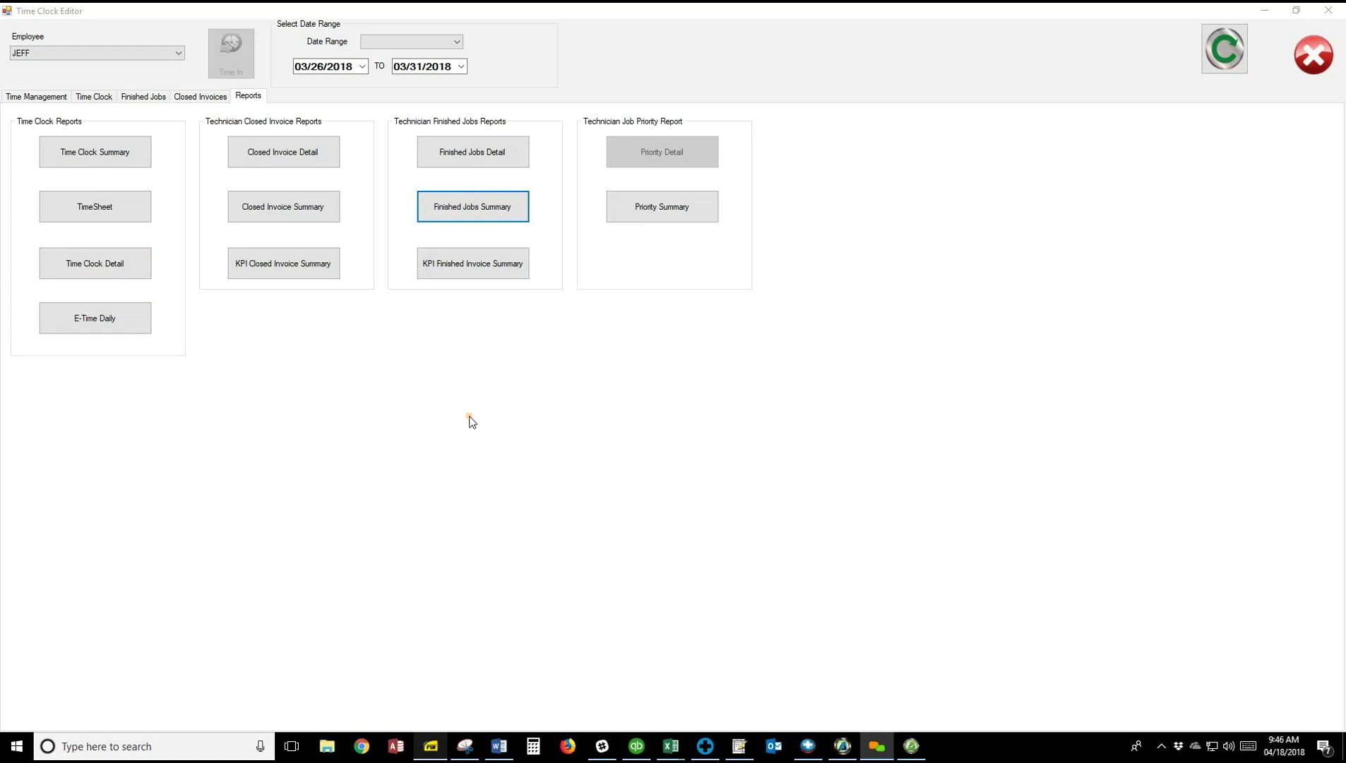
left_click(485, 155)
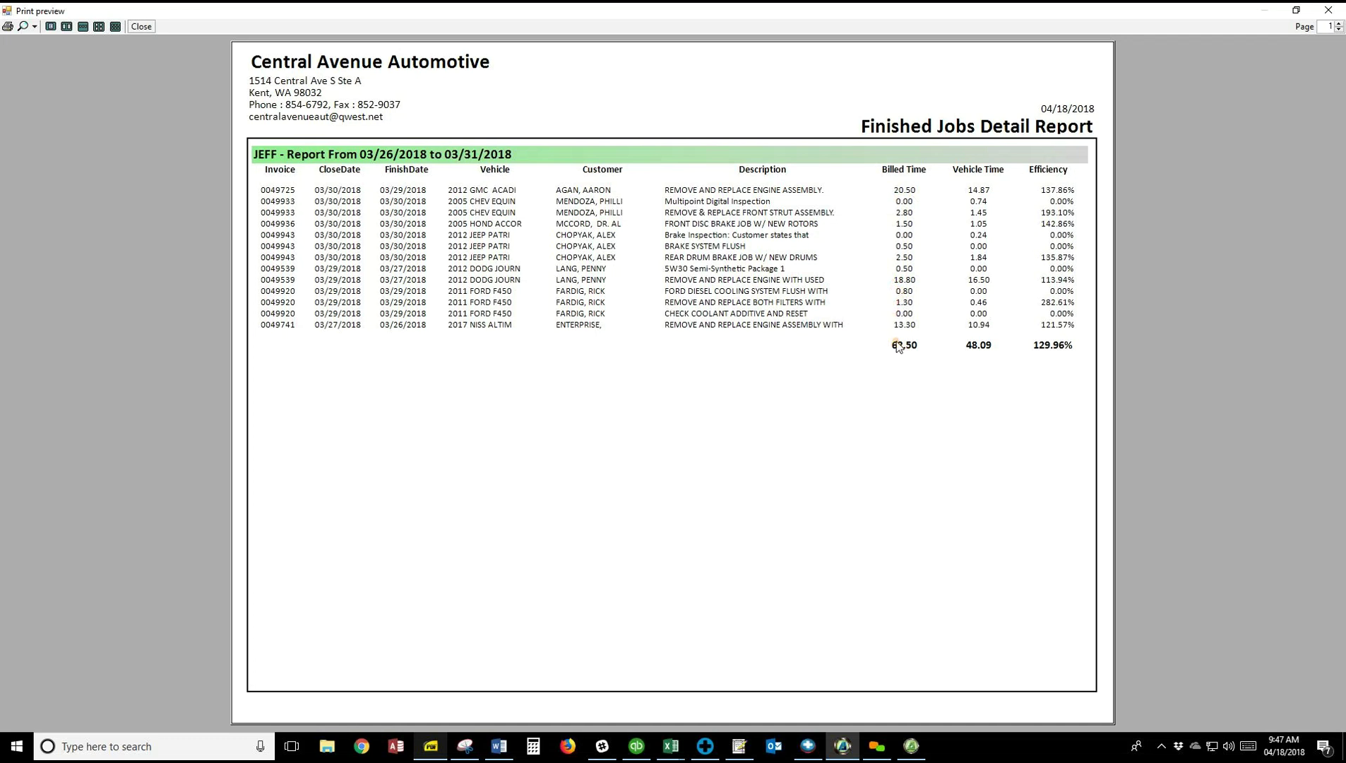
left_click(1330, 10)
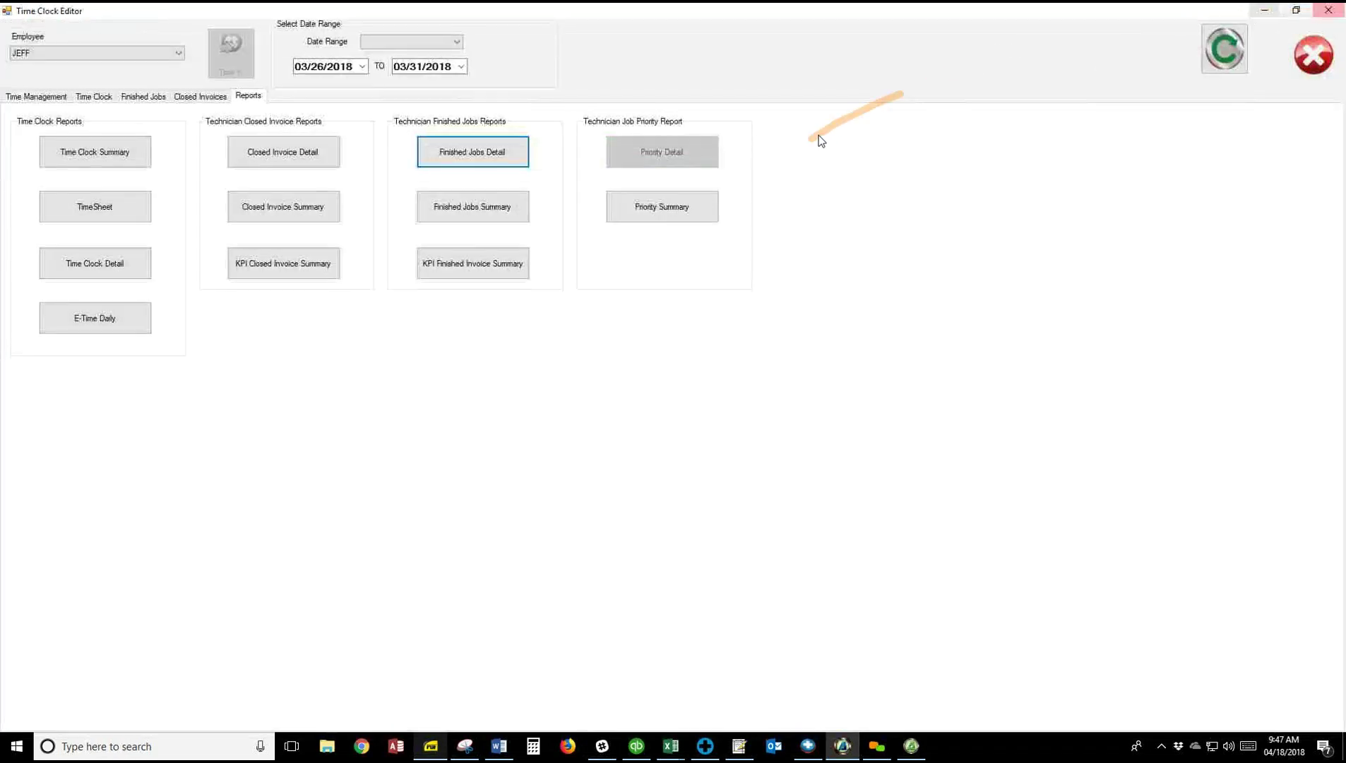
Step: Generate the KPI Finished Invoice Summary report, then bring the Shop Productivity PDF forward
left_click(522, 173)
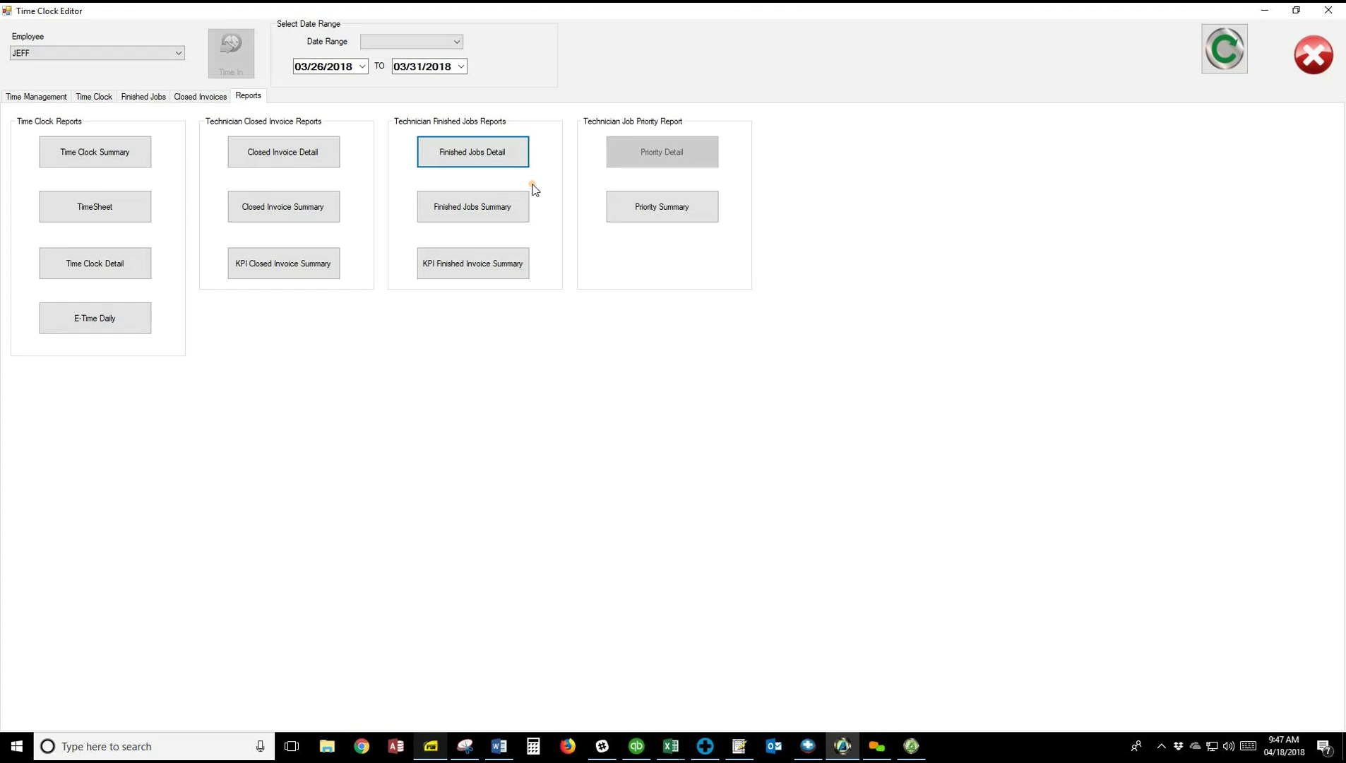
left_click(478, 267)
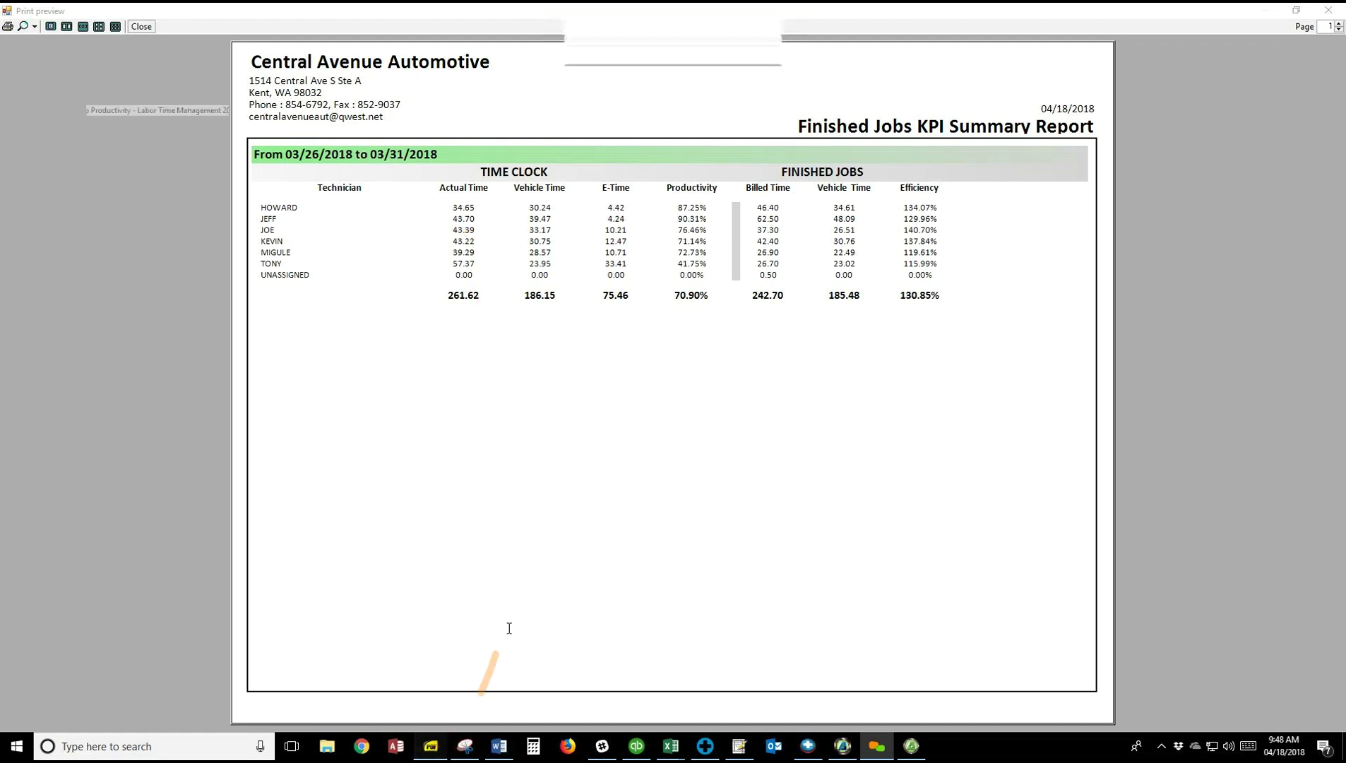
left_click(431, 746)
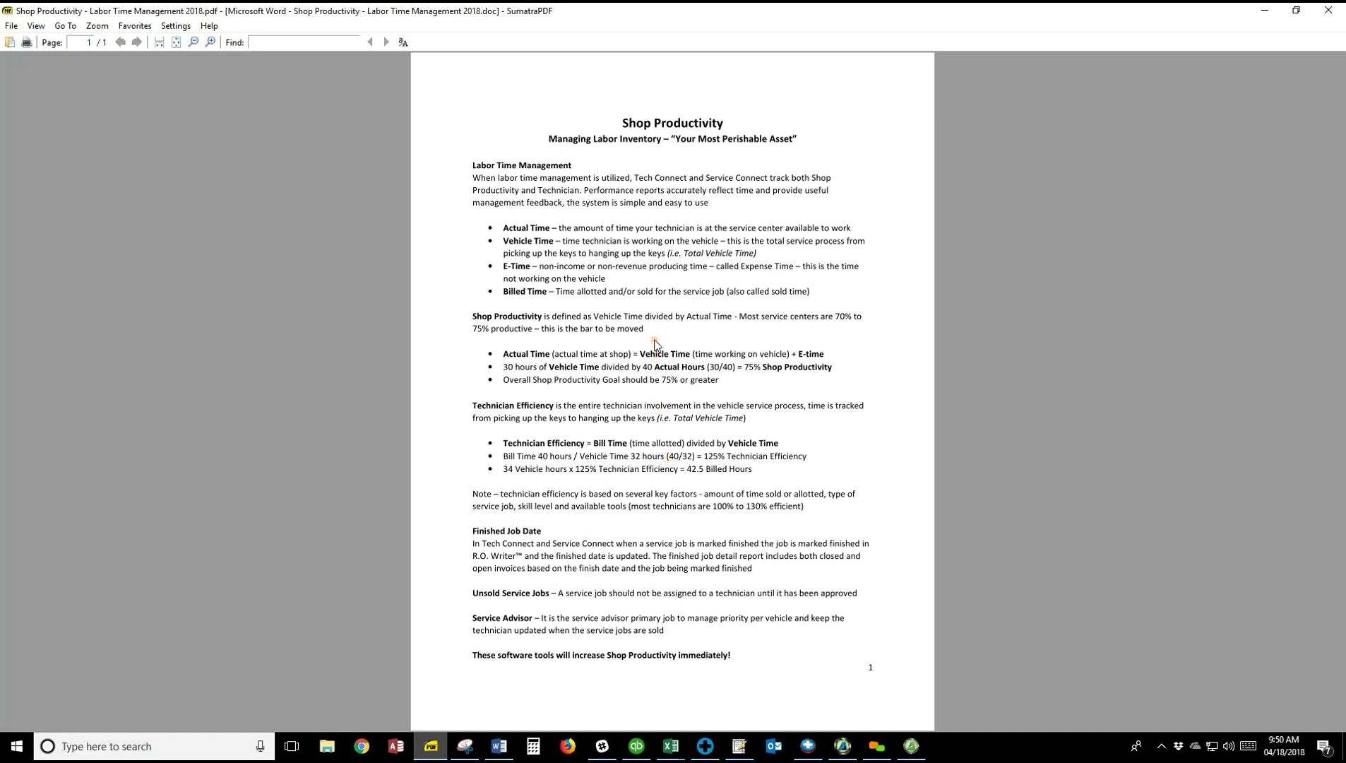
Step: Close the Shop Productivity PDF to get back to the KPI Summary Report
left_click(1325, 12)
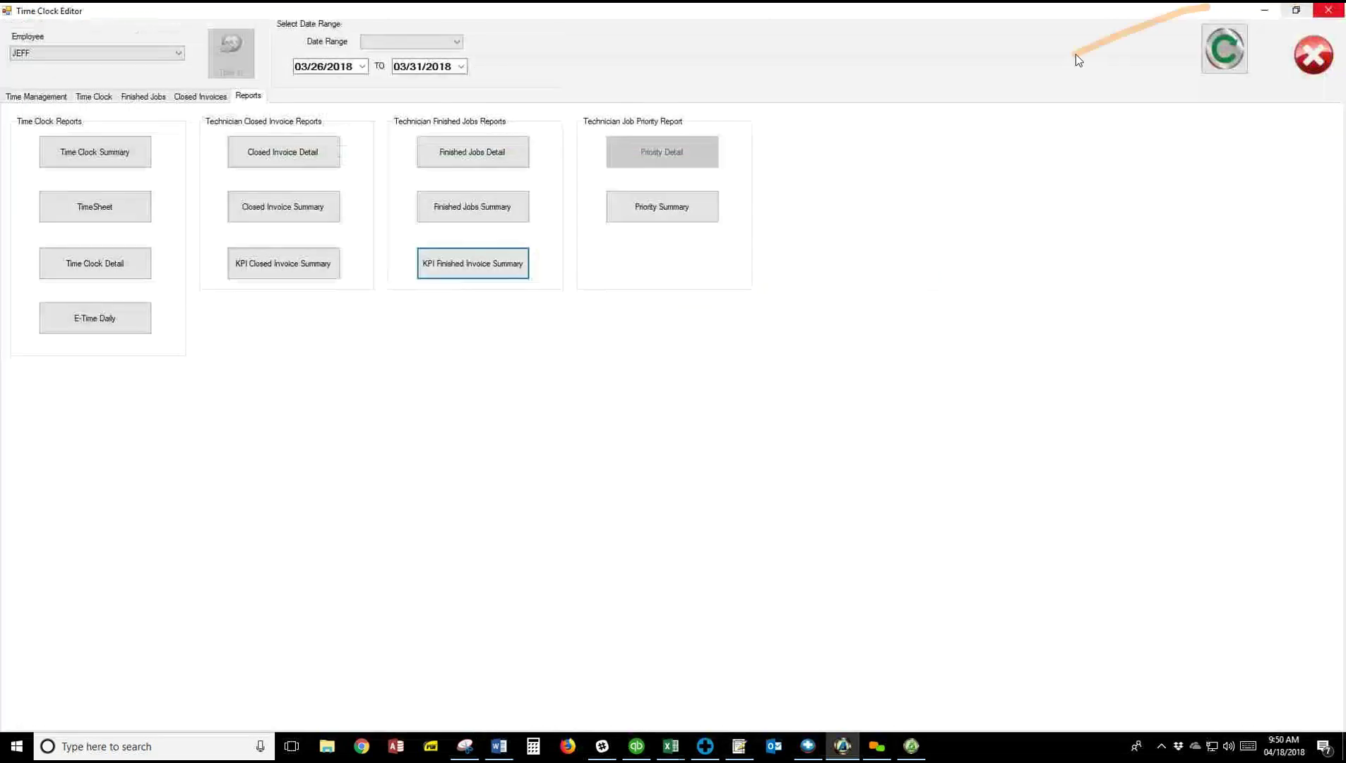
Step: Close the KPI preview and Time Clock Editor, then view and close the 2003 Ford Focus service history
left_click(1328, 10)
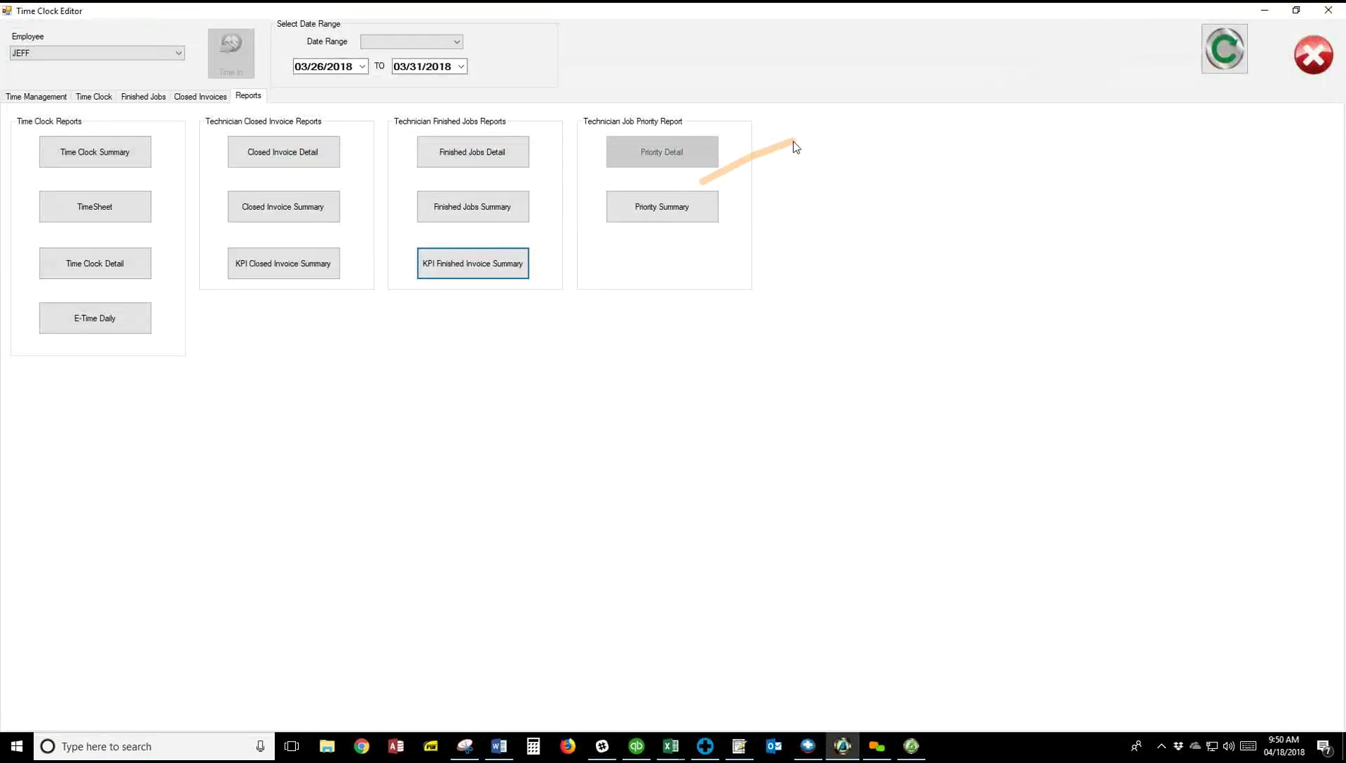
left_click(1314, 55)
double_click(262, 305)
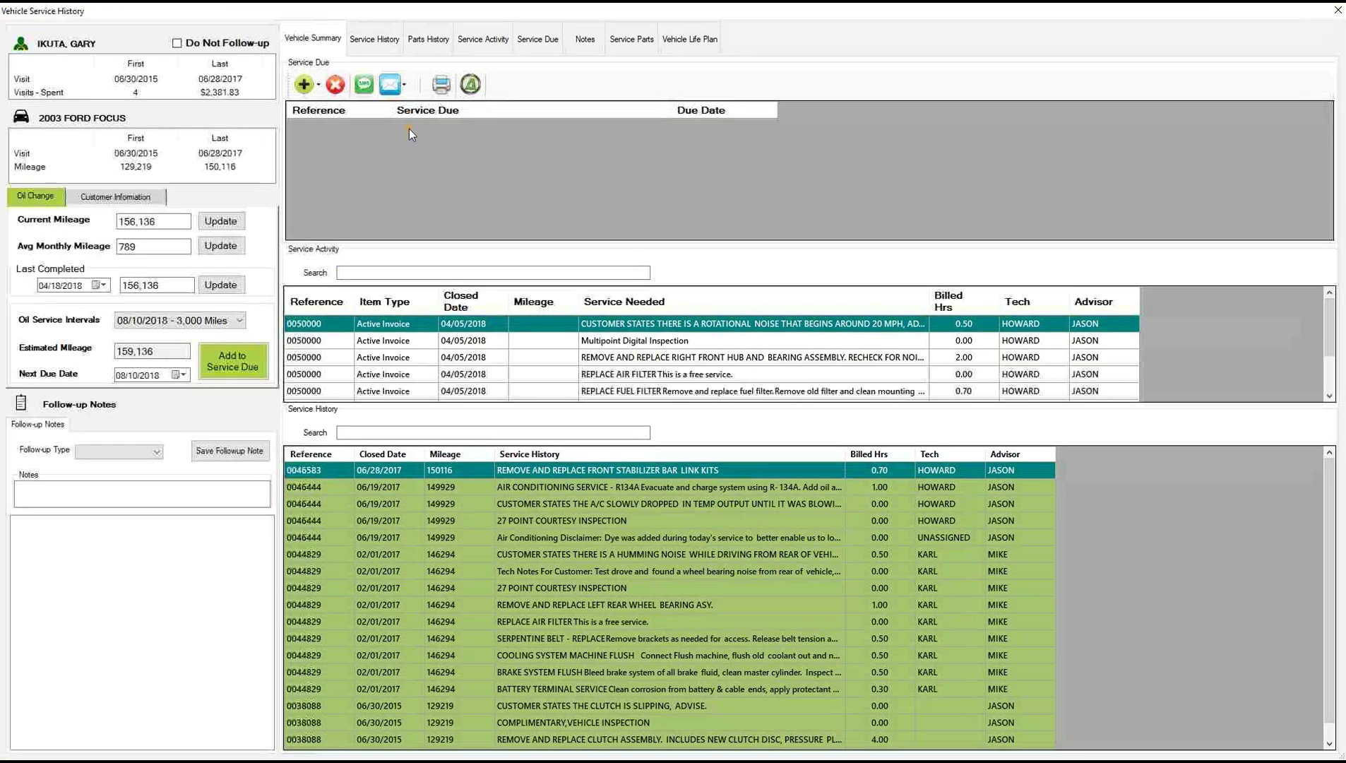
left_click(471, 85)
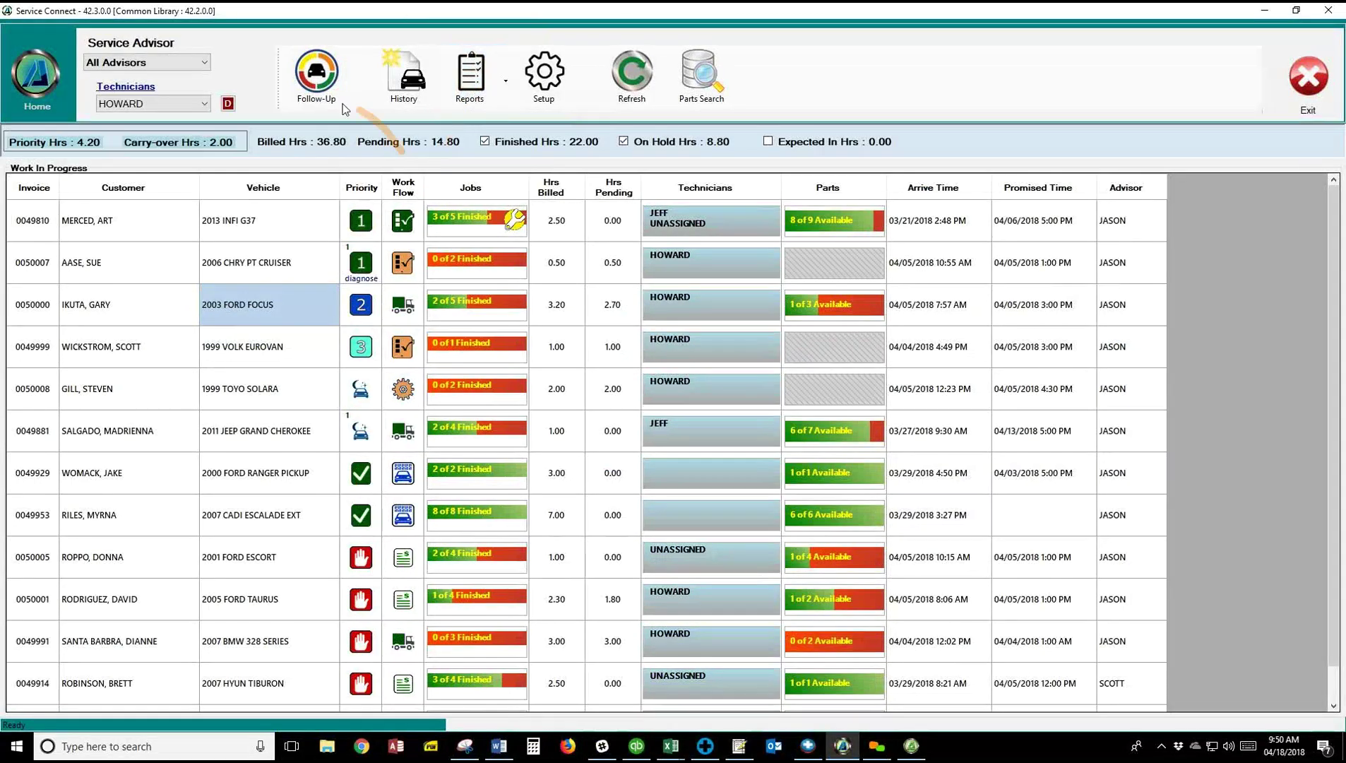
Step: Open and dismiss the customer follow-up window and the Focus's priority and work flow dialog
left_click(312, 82)
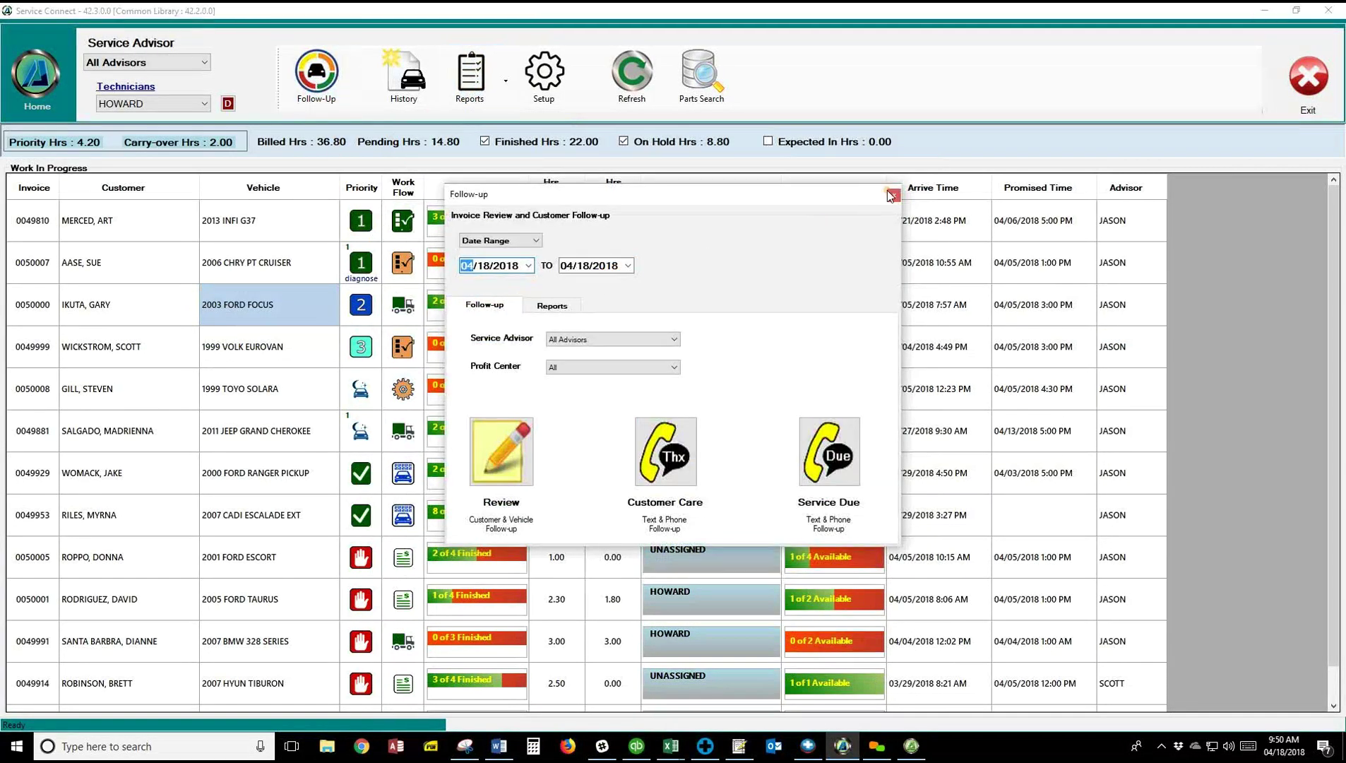
left_click(892, 196)
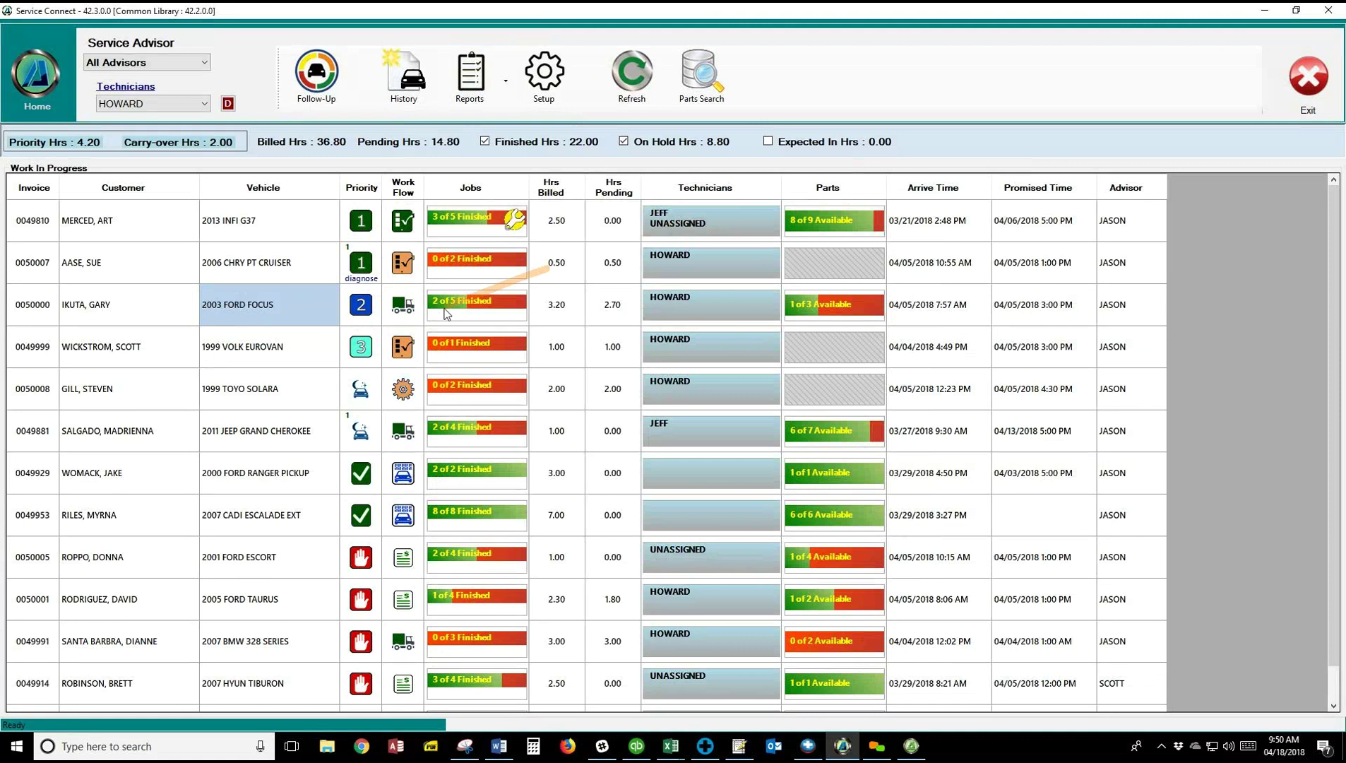
double_click(364, 322)
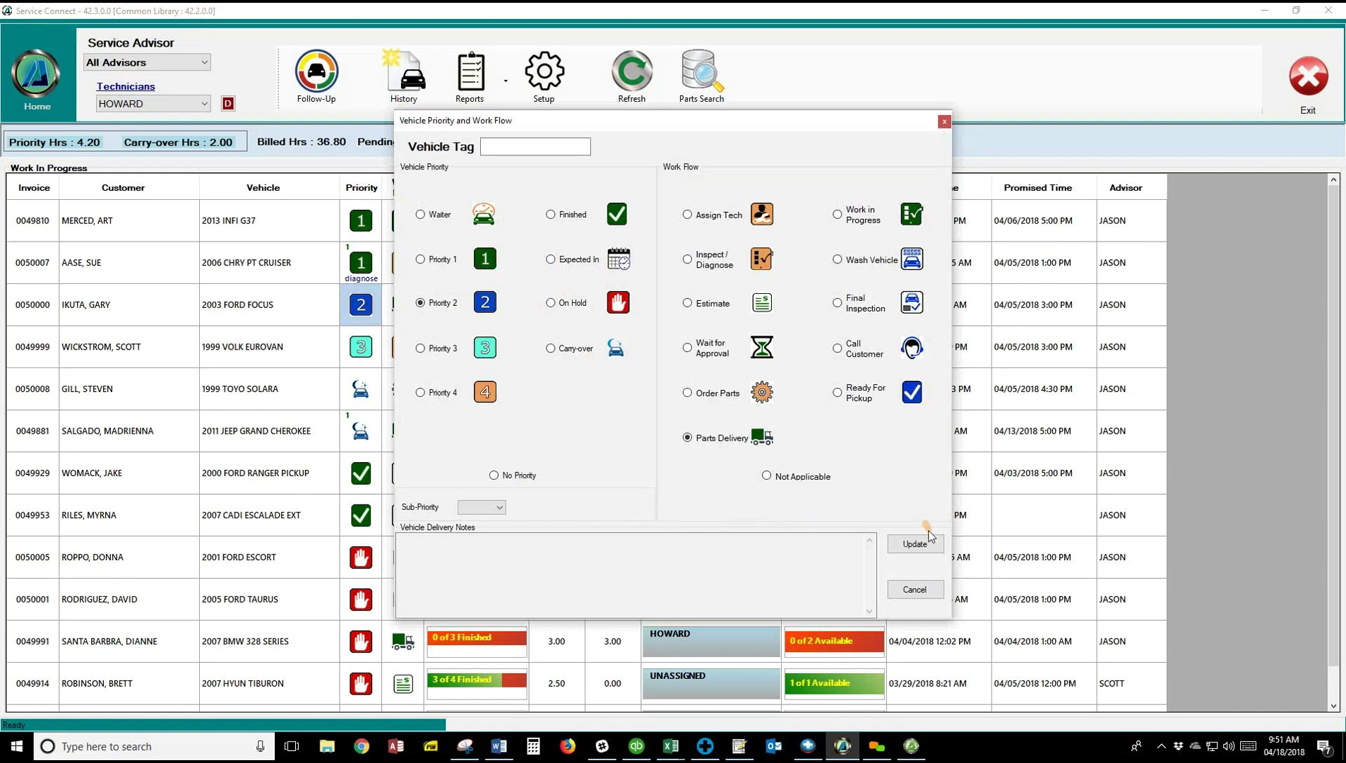
left_click(917, 597)
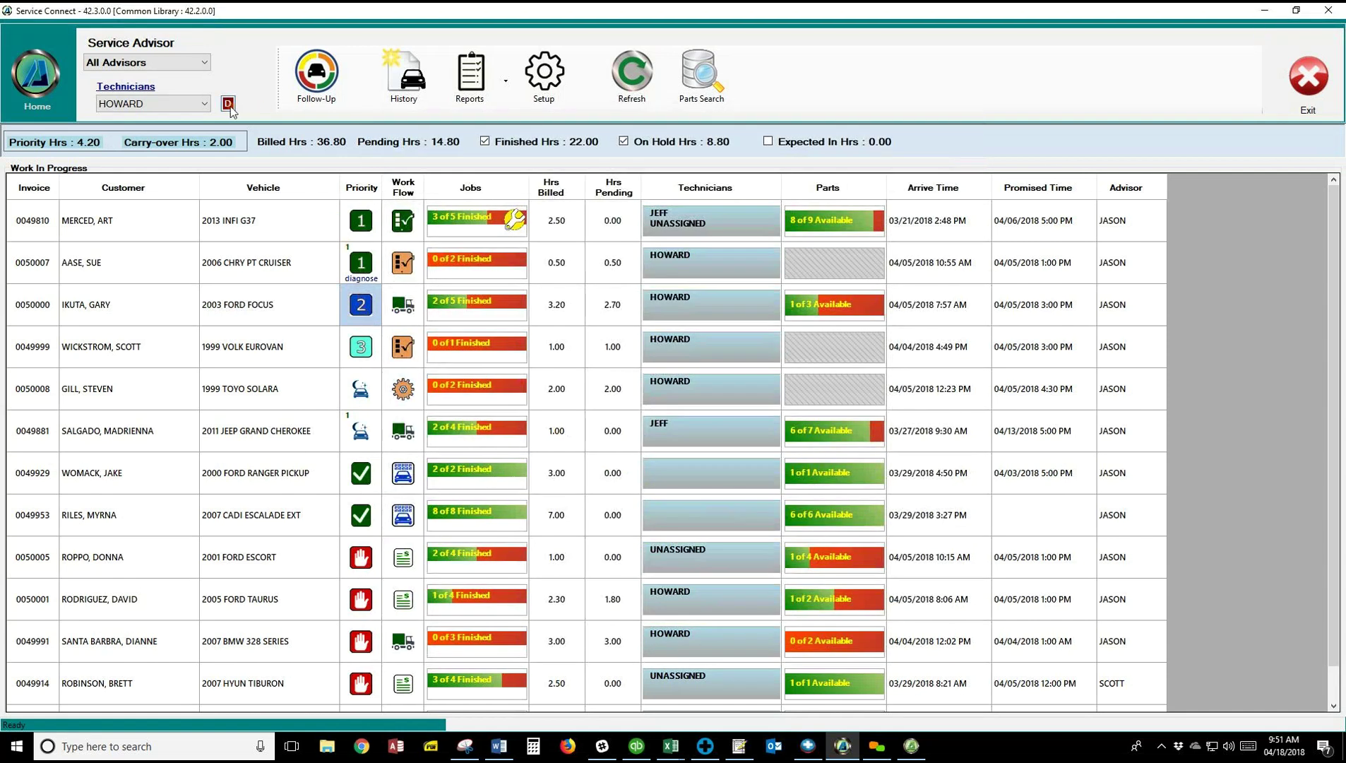
Step: Reopen the Time Clock Editor on the Time Clock tab for a single technician on 03/26/2018
left_click(227, 103)
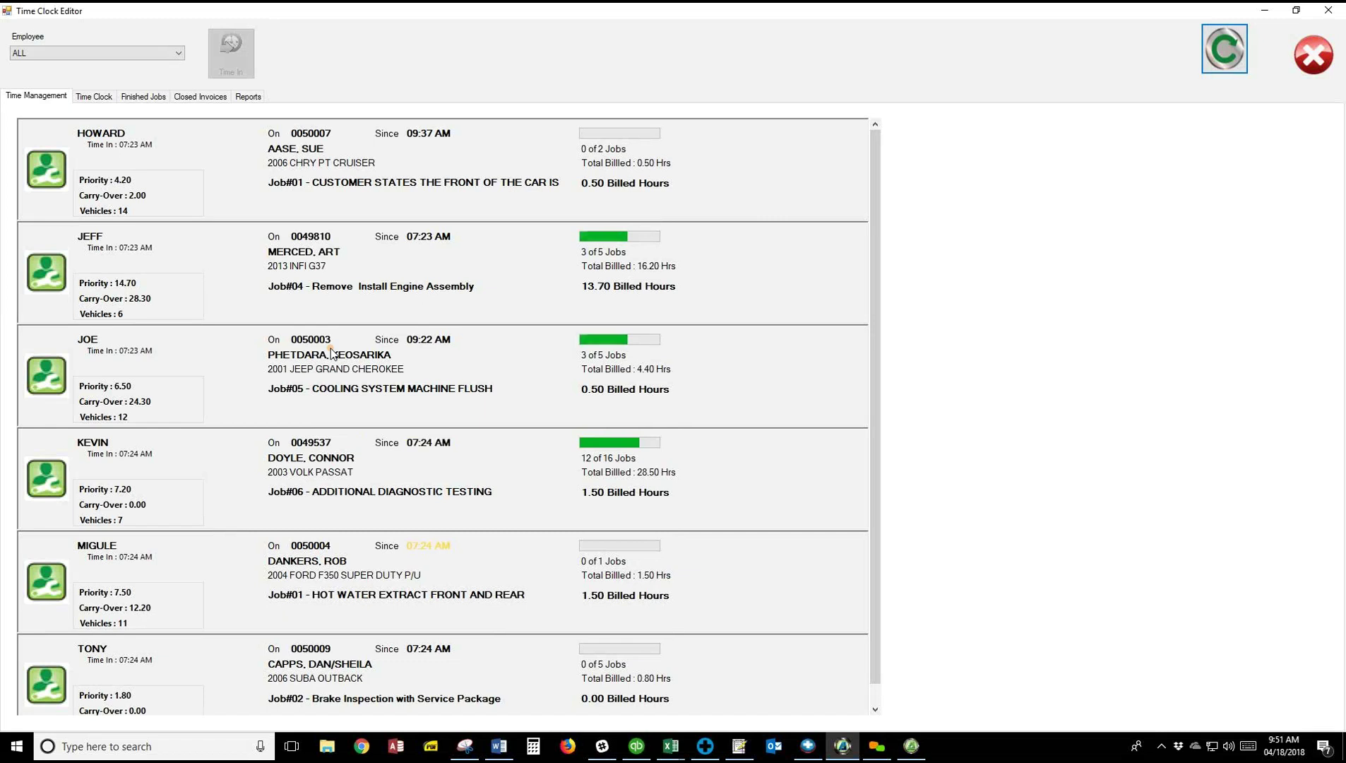
left_click(102, 98)
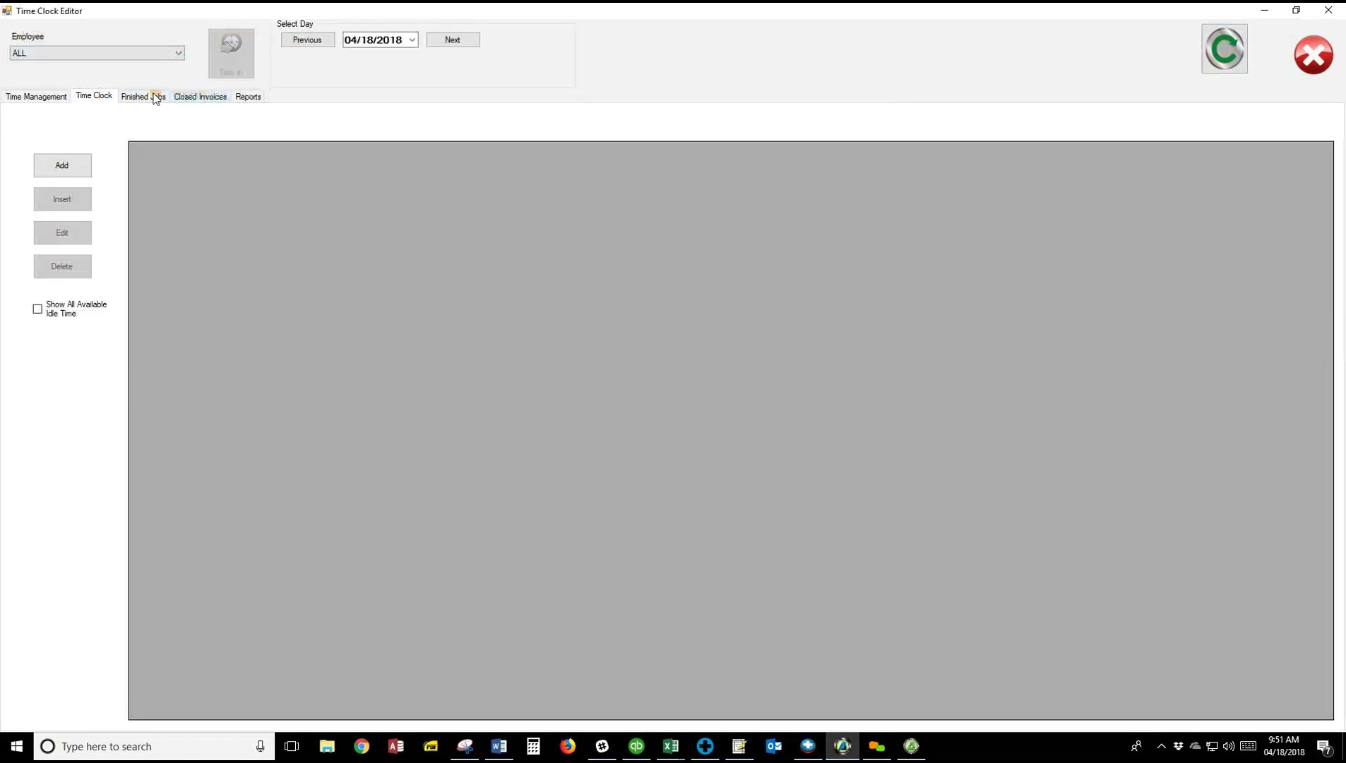
left_click(184, 55)
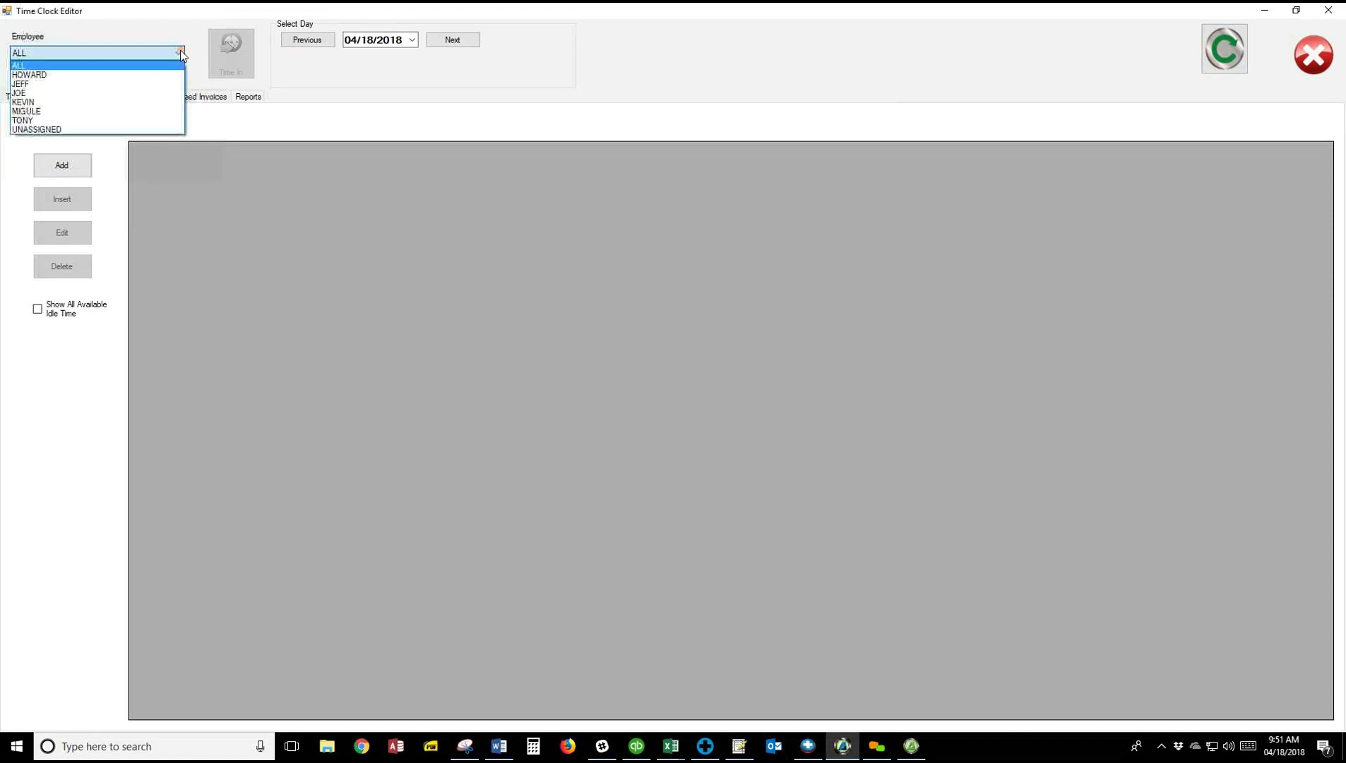
left_click(138, 88)
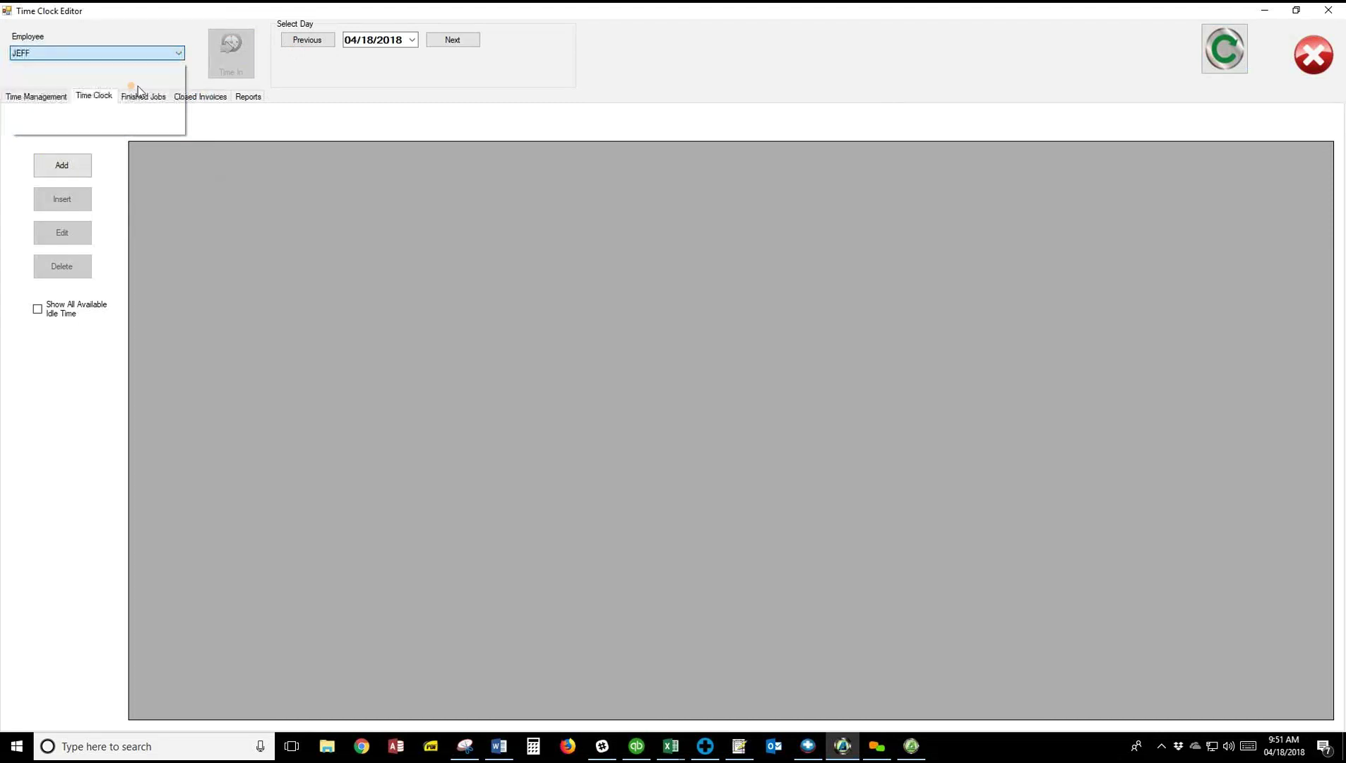
left_click(412, 40)
left_click(374, 87)
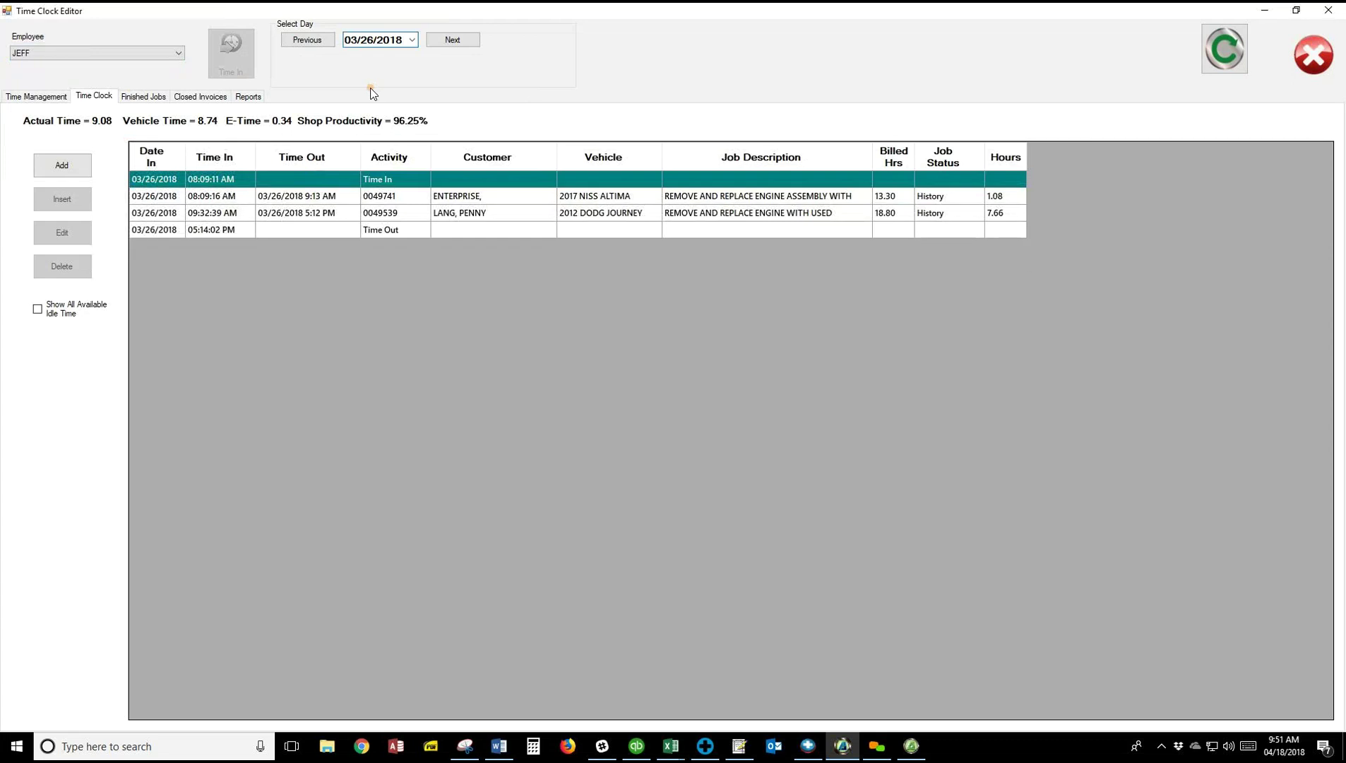
Step: Load another technician's entries and check the Time In, 12:33:50 PM Lunch, 01:32:10 PM Time In and 06:10:59 PM Time Out rows
left_click(178, 53)
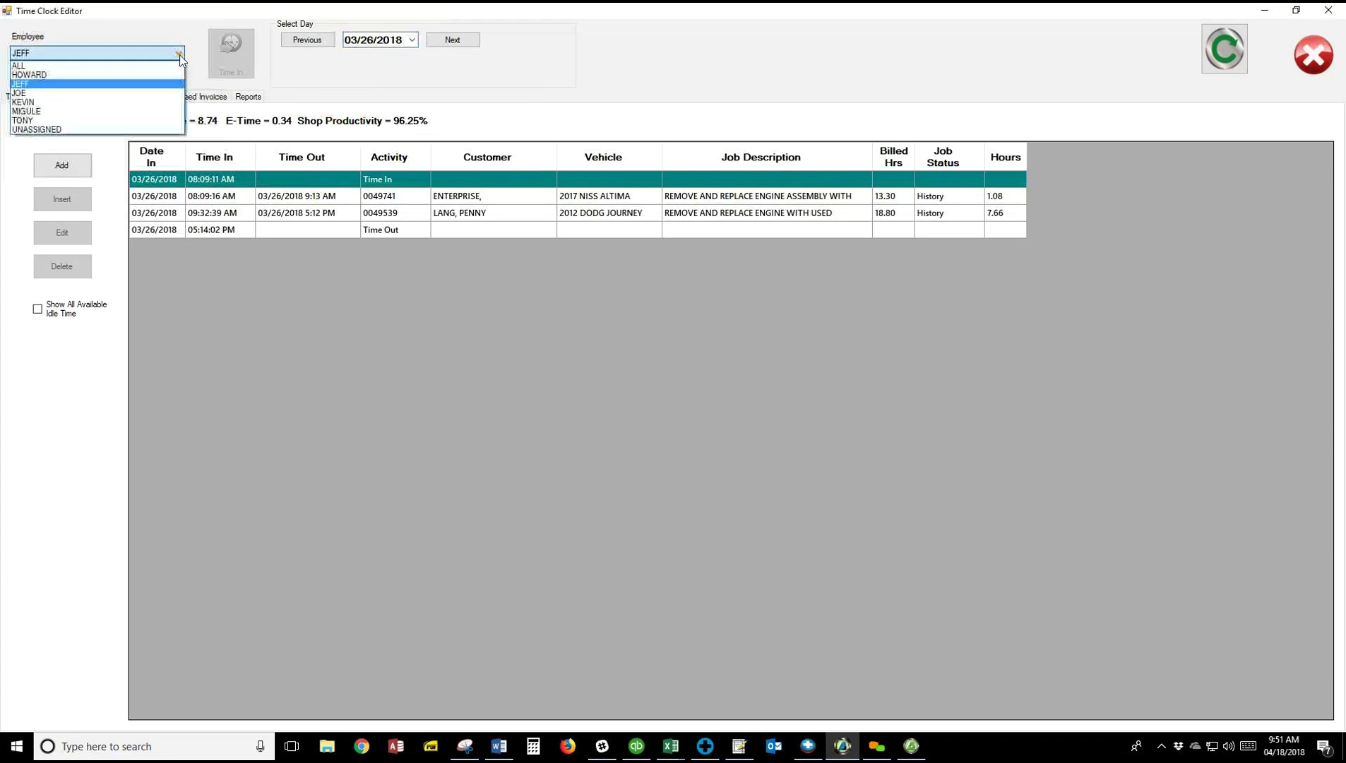
left_click(157, 92)
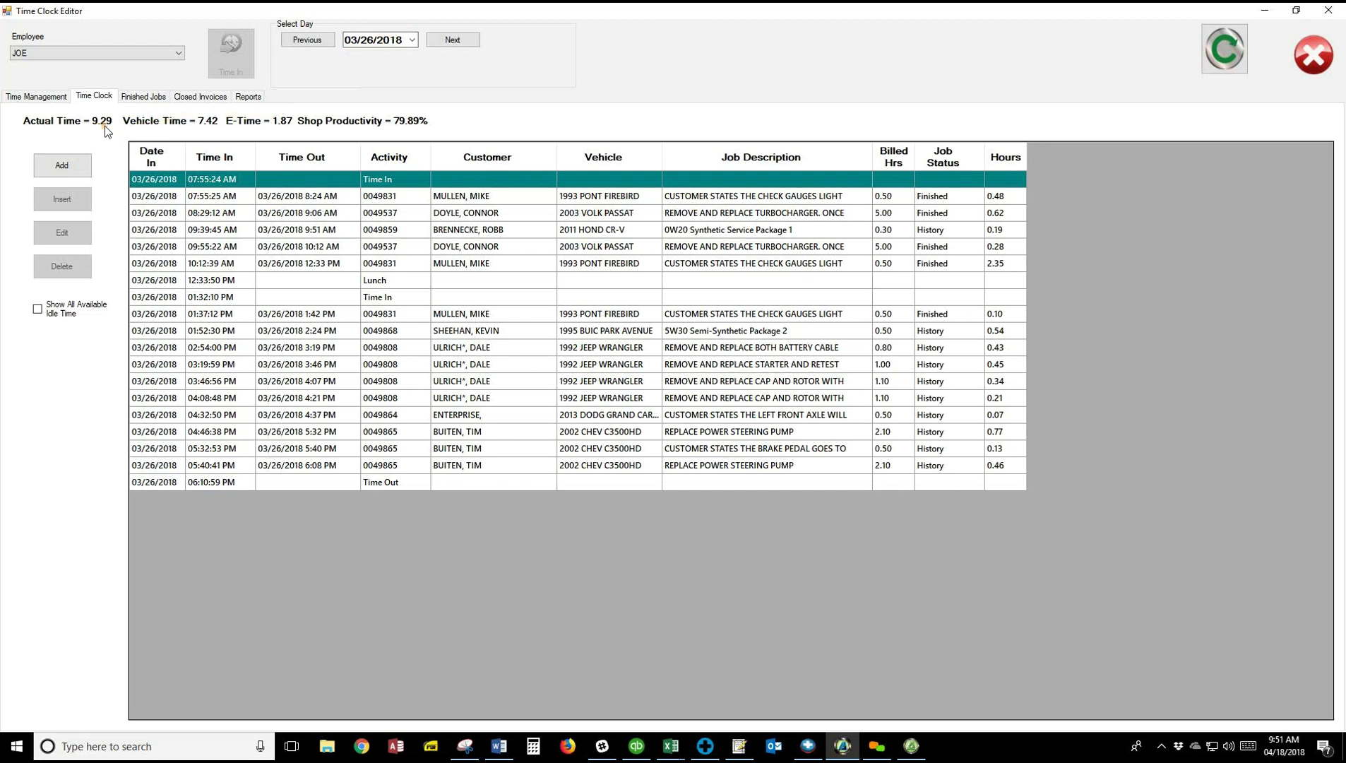
left_click(216, 182)
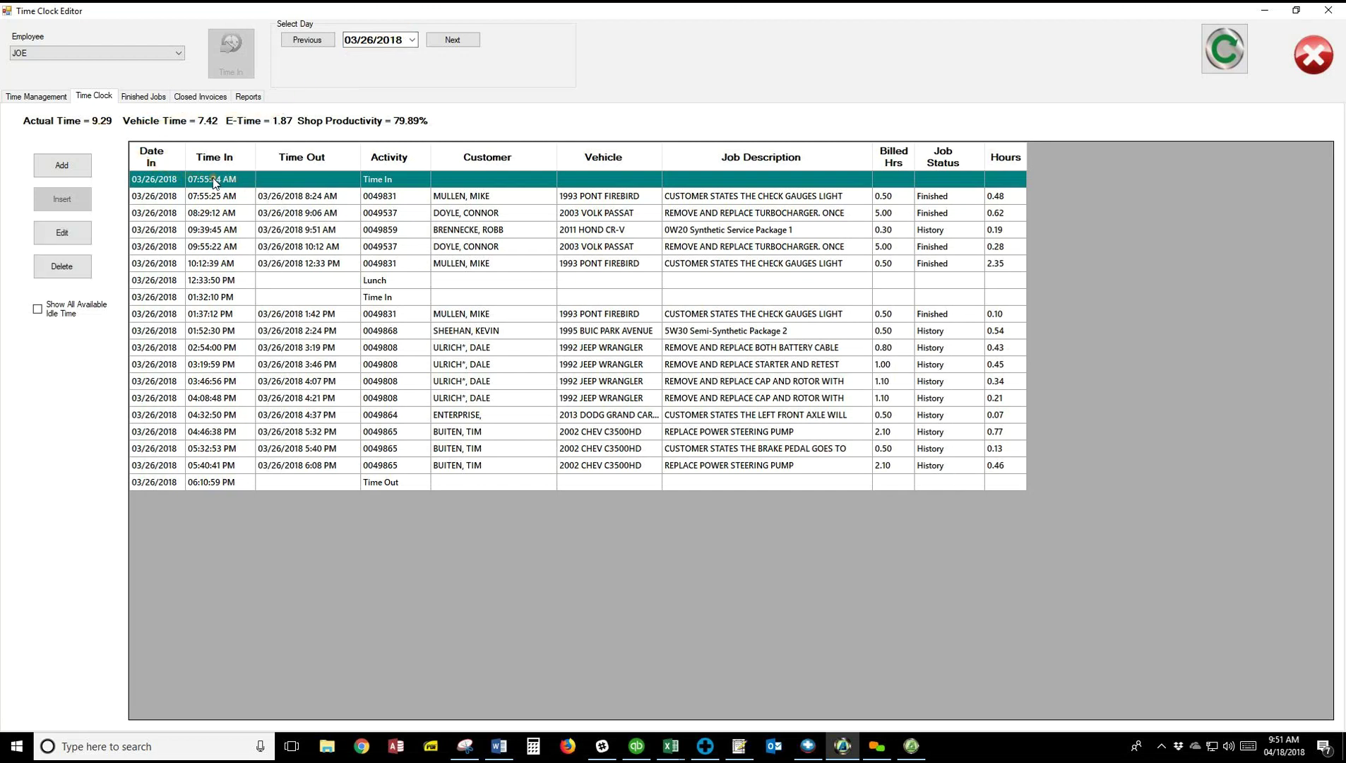
left_click(212, 283)
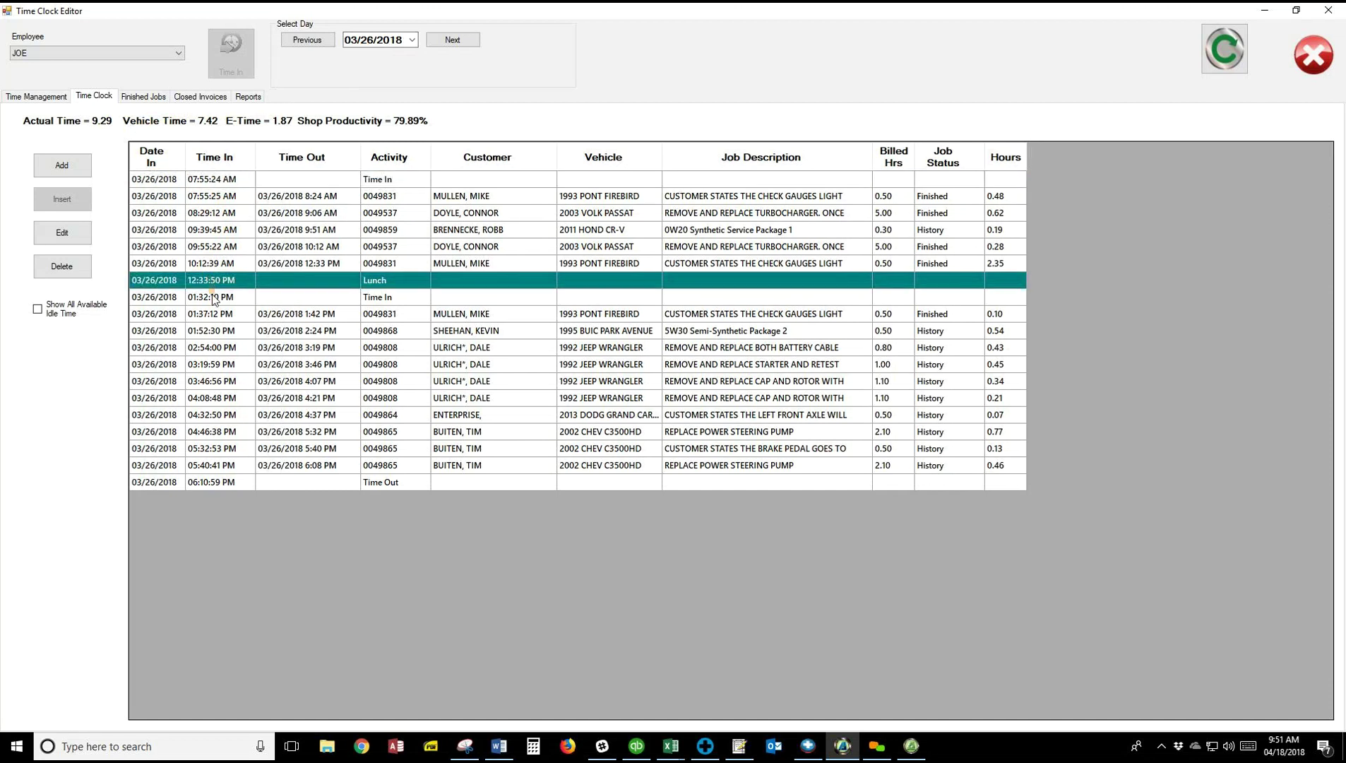
left_click(215, 297)
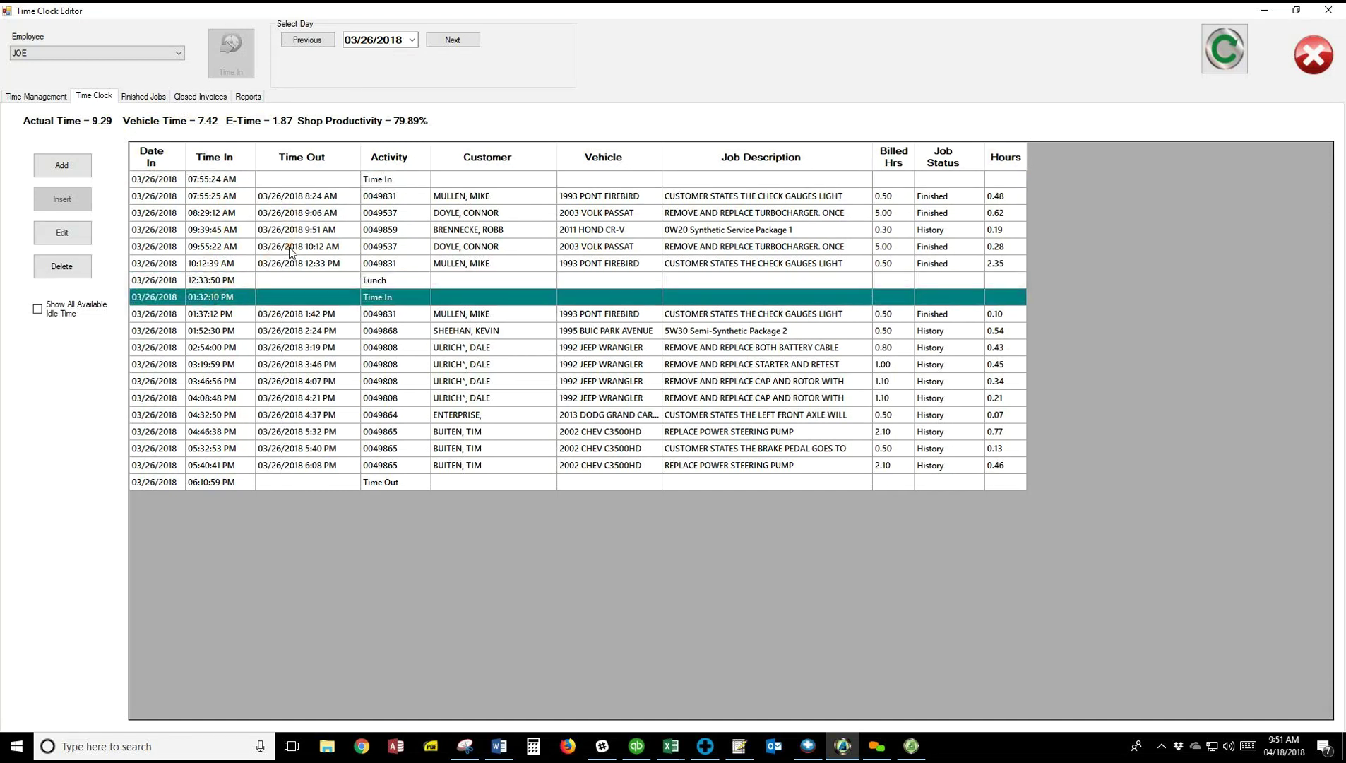
left_click(396, 481)
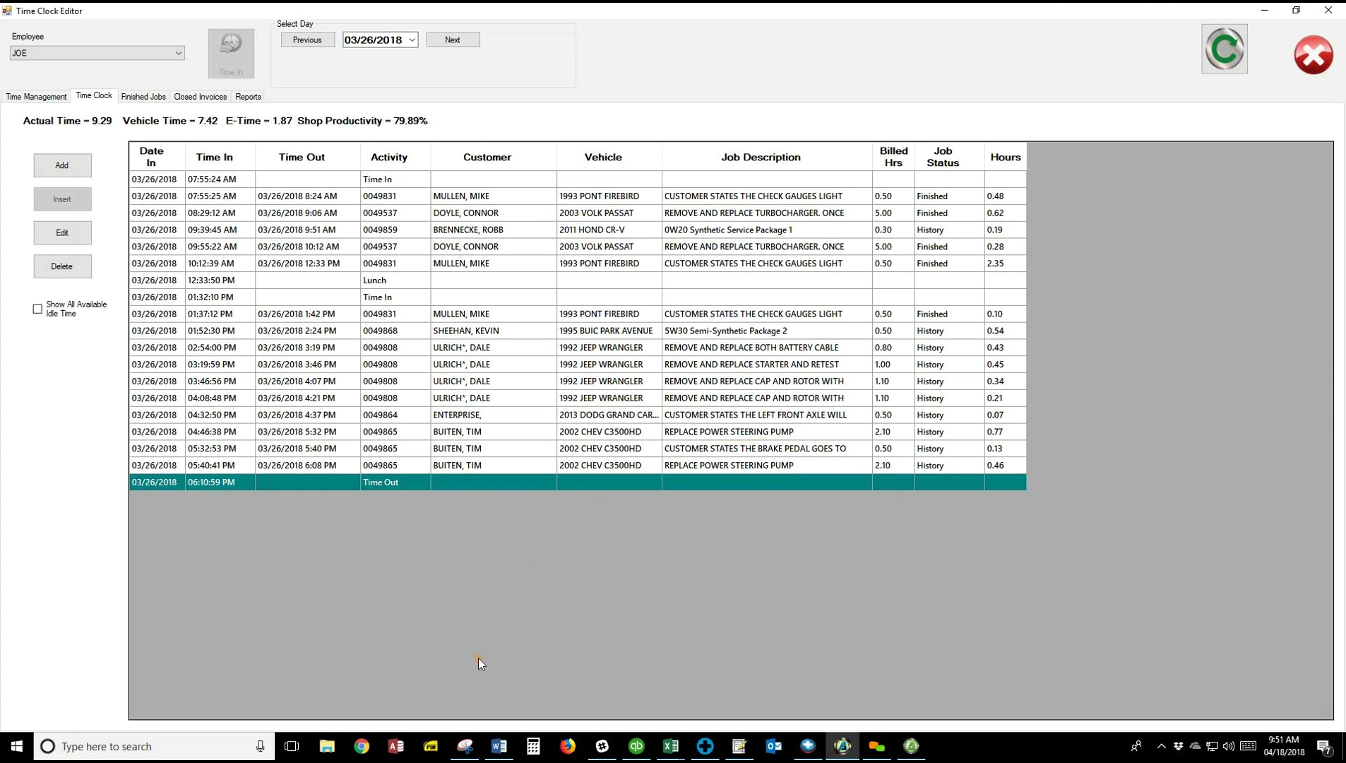
left_click(38, 309)
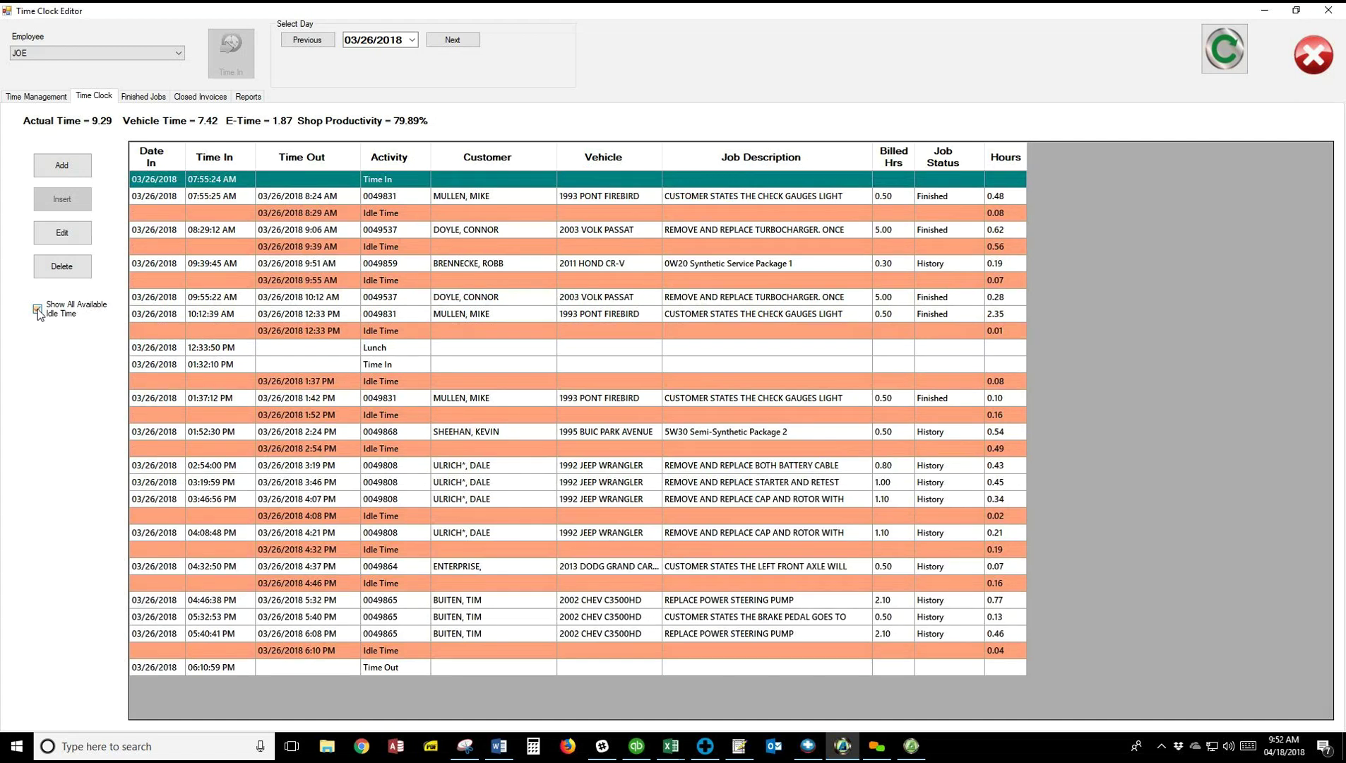
left_click(37, 309)
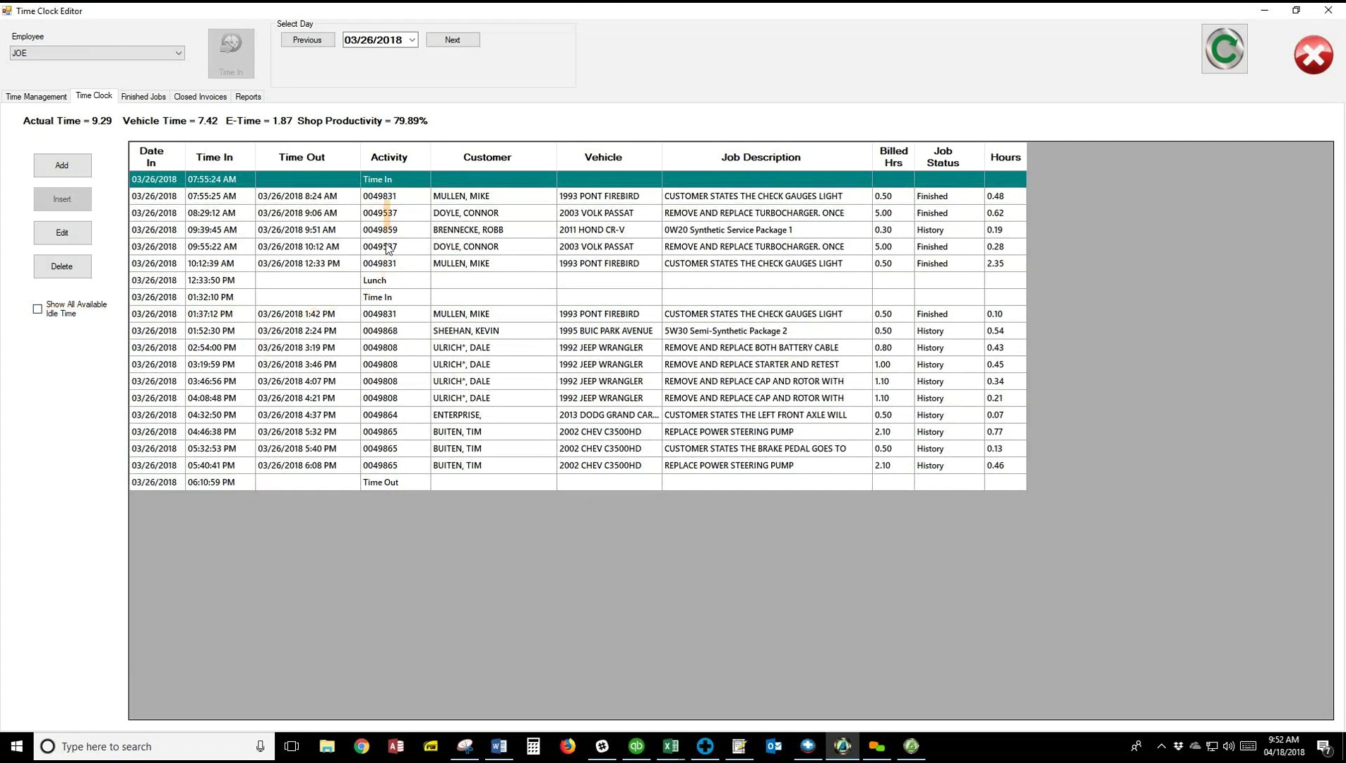
Step: Change the first Time In minutes to 50, making it 07:50:24 AM and actual time 9.37
double_click(384, 181)
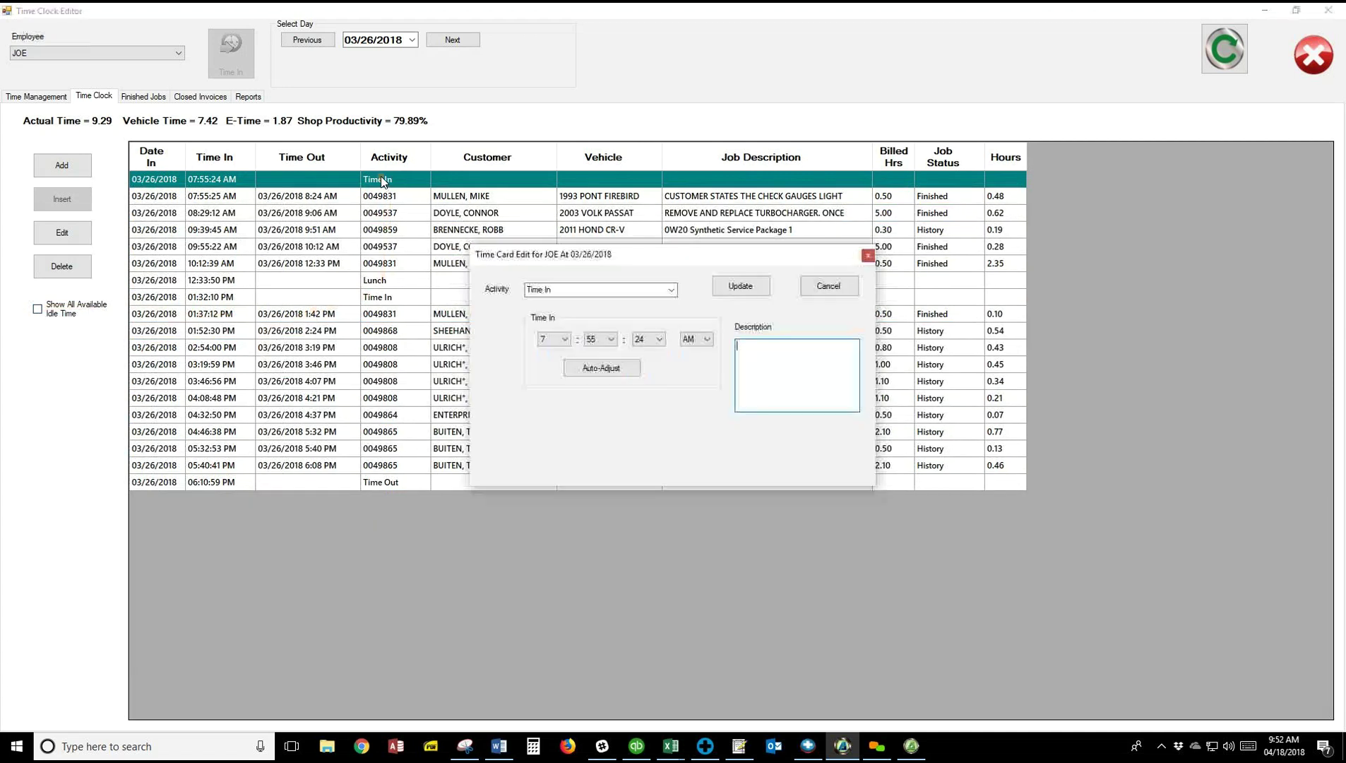
left_click(618, 341)
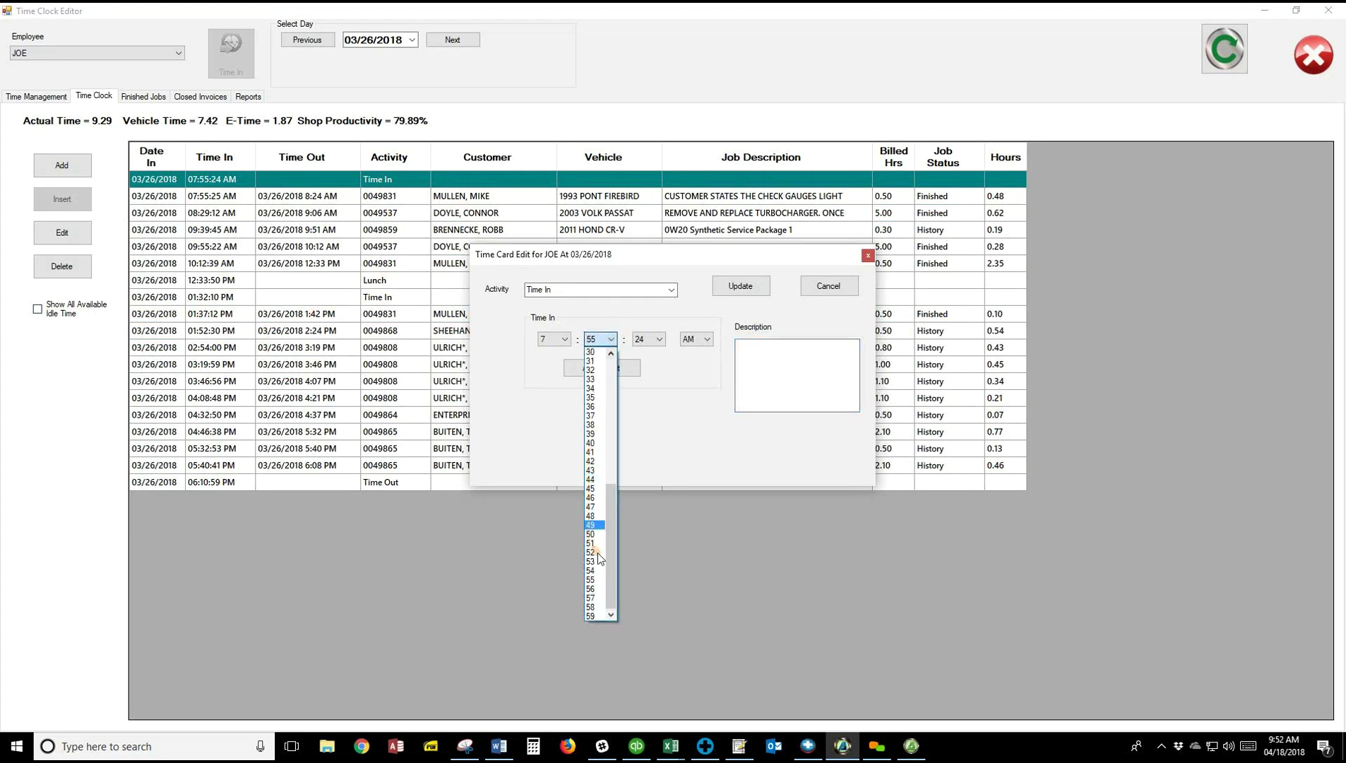
left_click(594, 534)
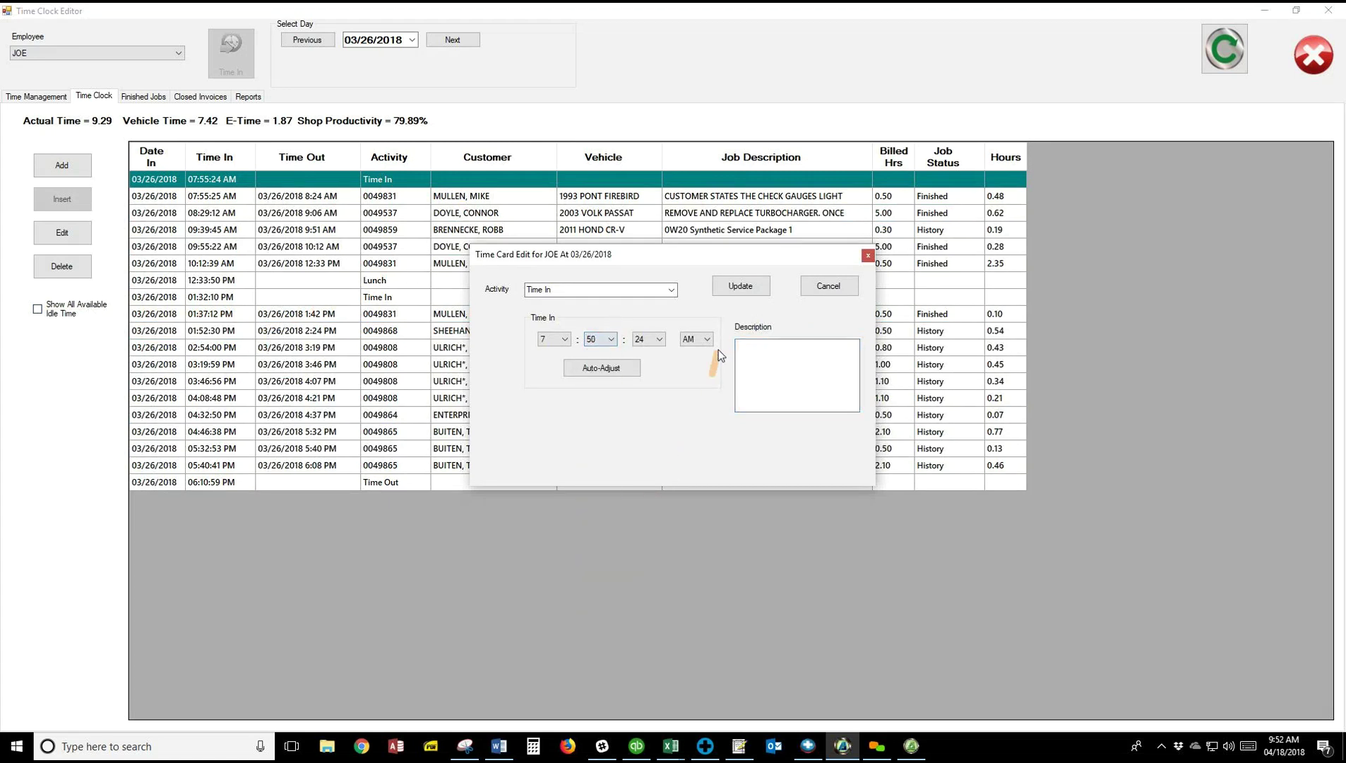
left_click(713, 290)
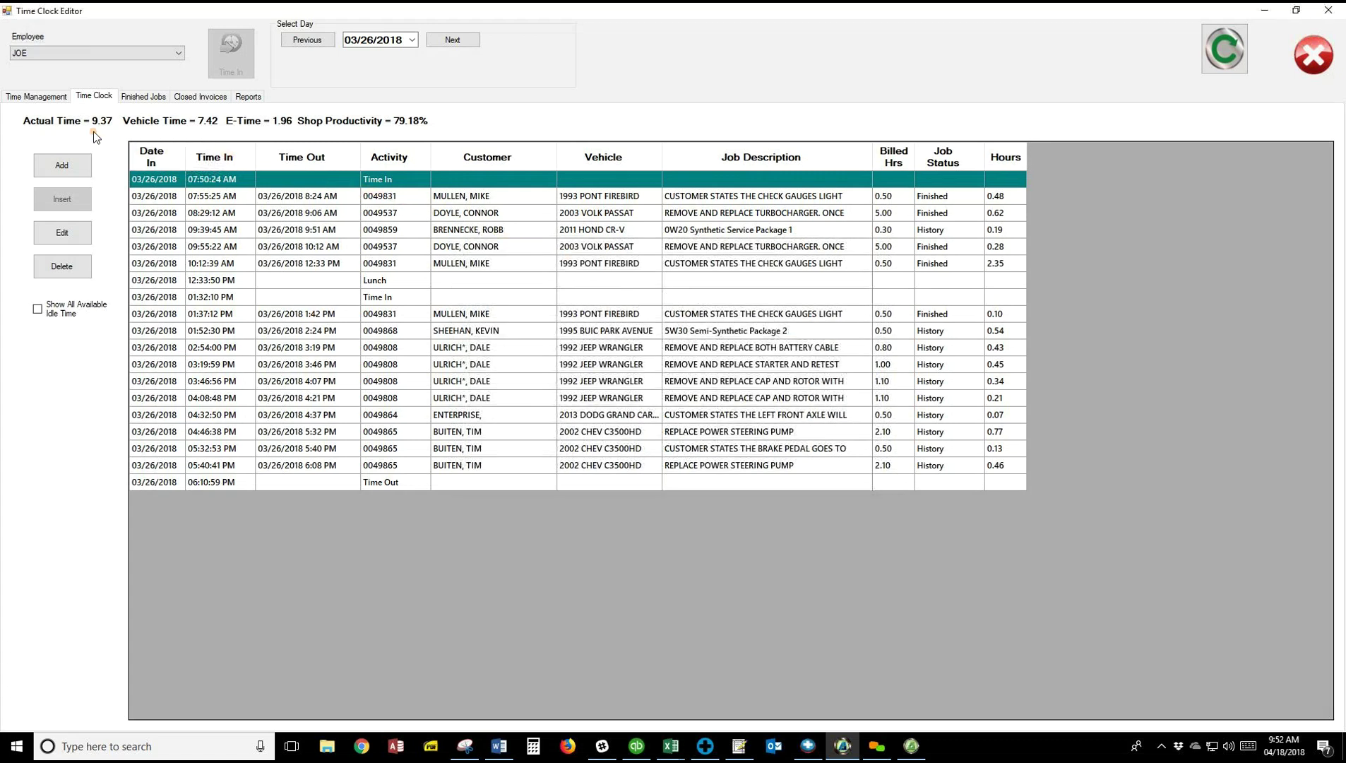
left_click(387, 469)
double_click(388, 469)
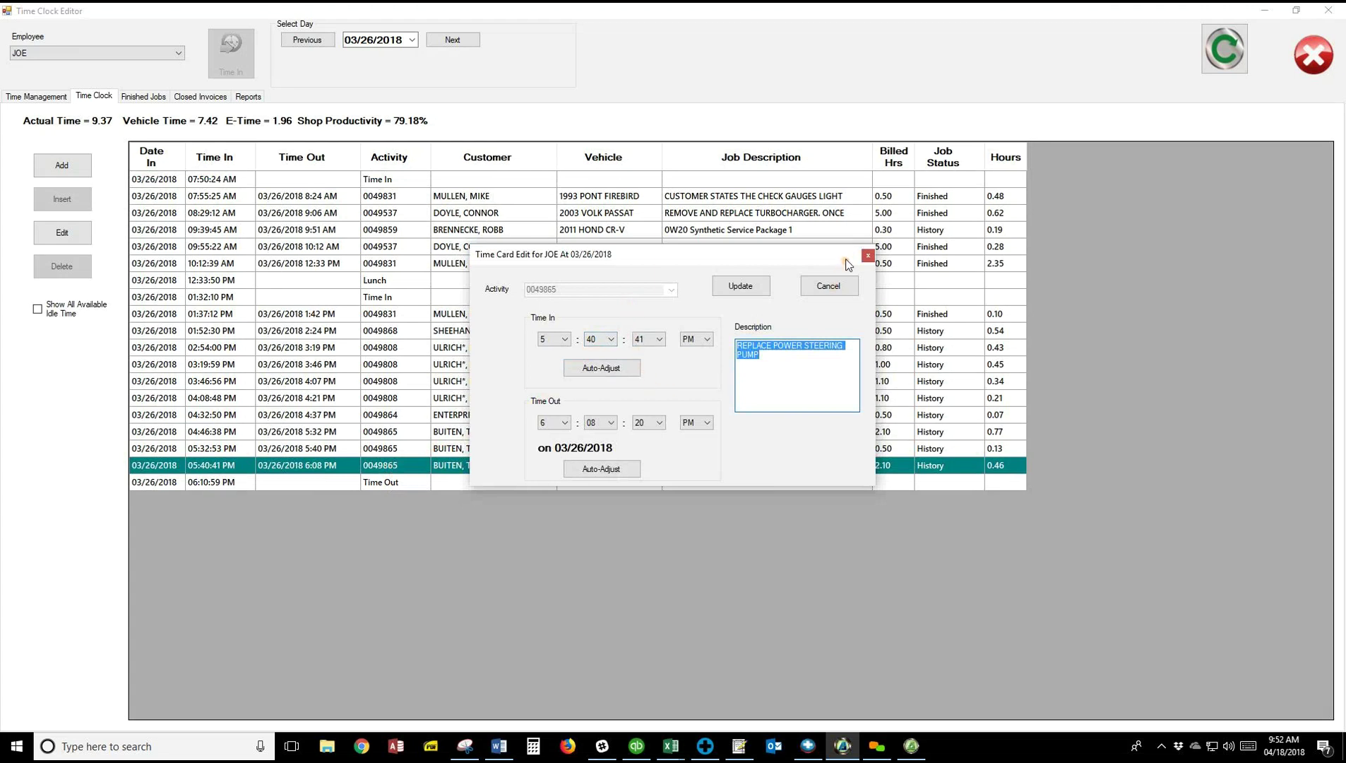
left_click(868, 256)
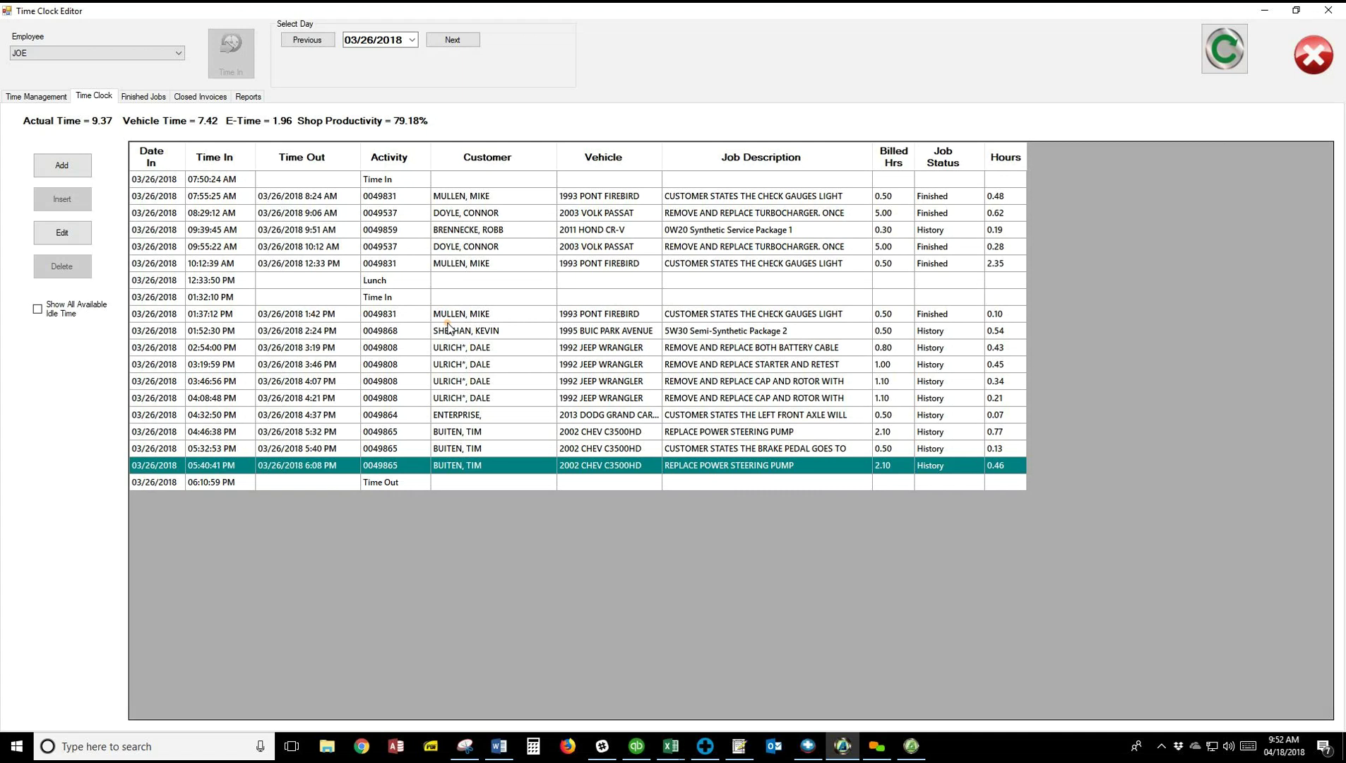
Step: Advance to 03/27/2018 and inspect the Time In entry without changing it
left_click(453, 40)
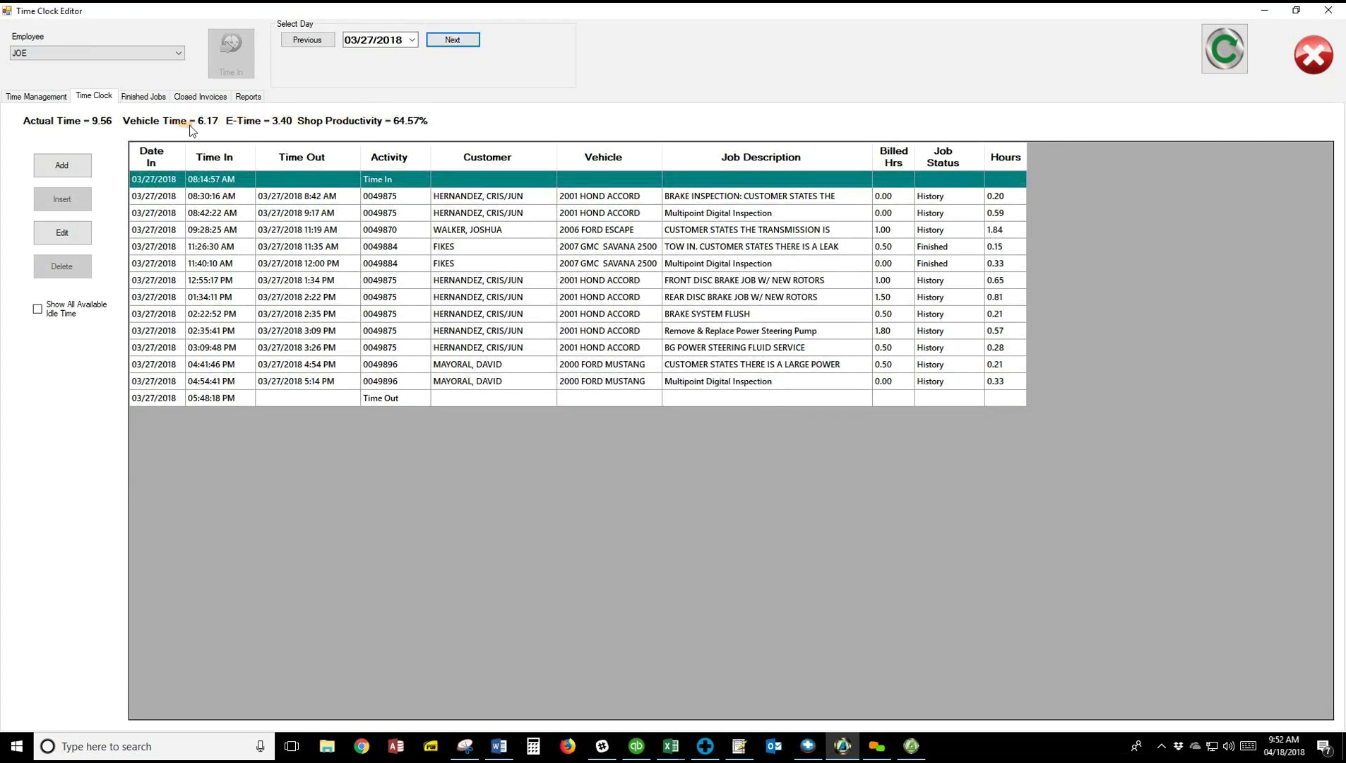
left_click(382, 184)
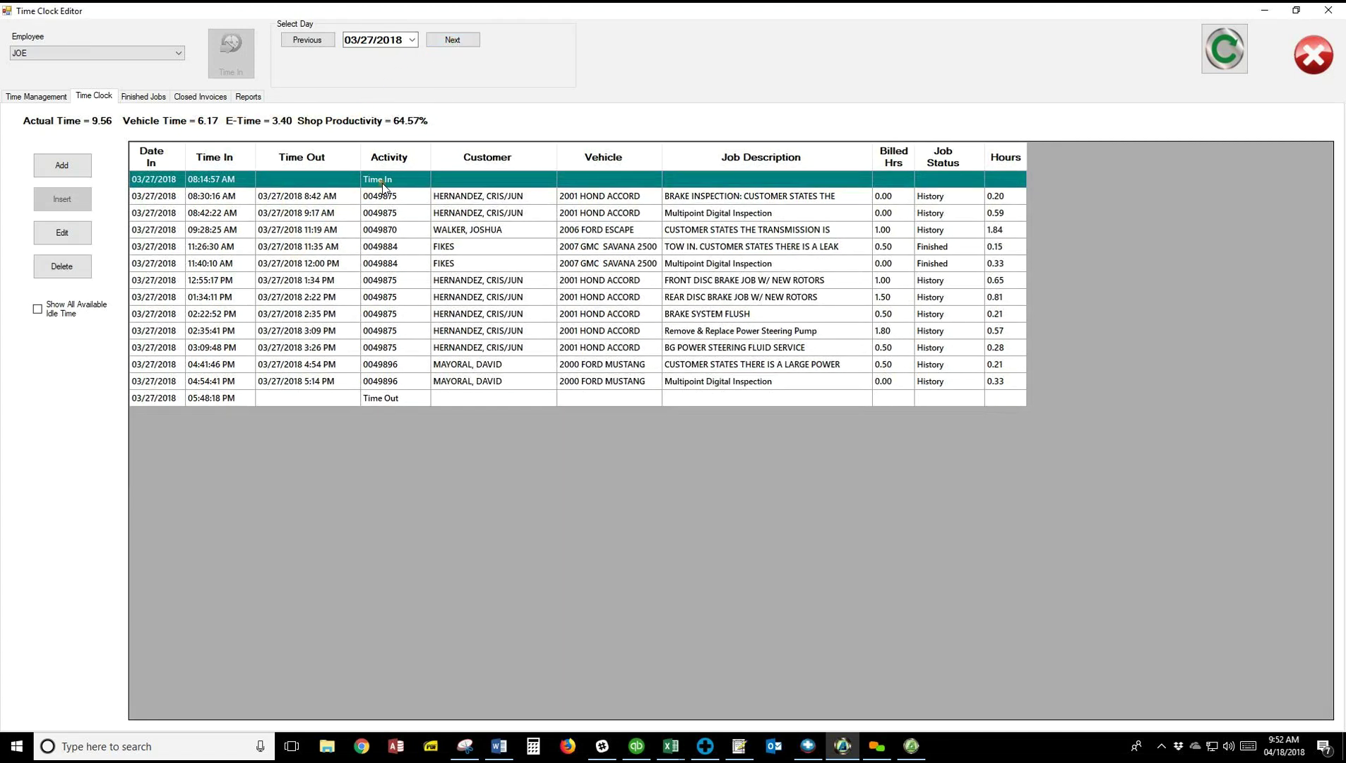
double_click(382, 185)
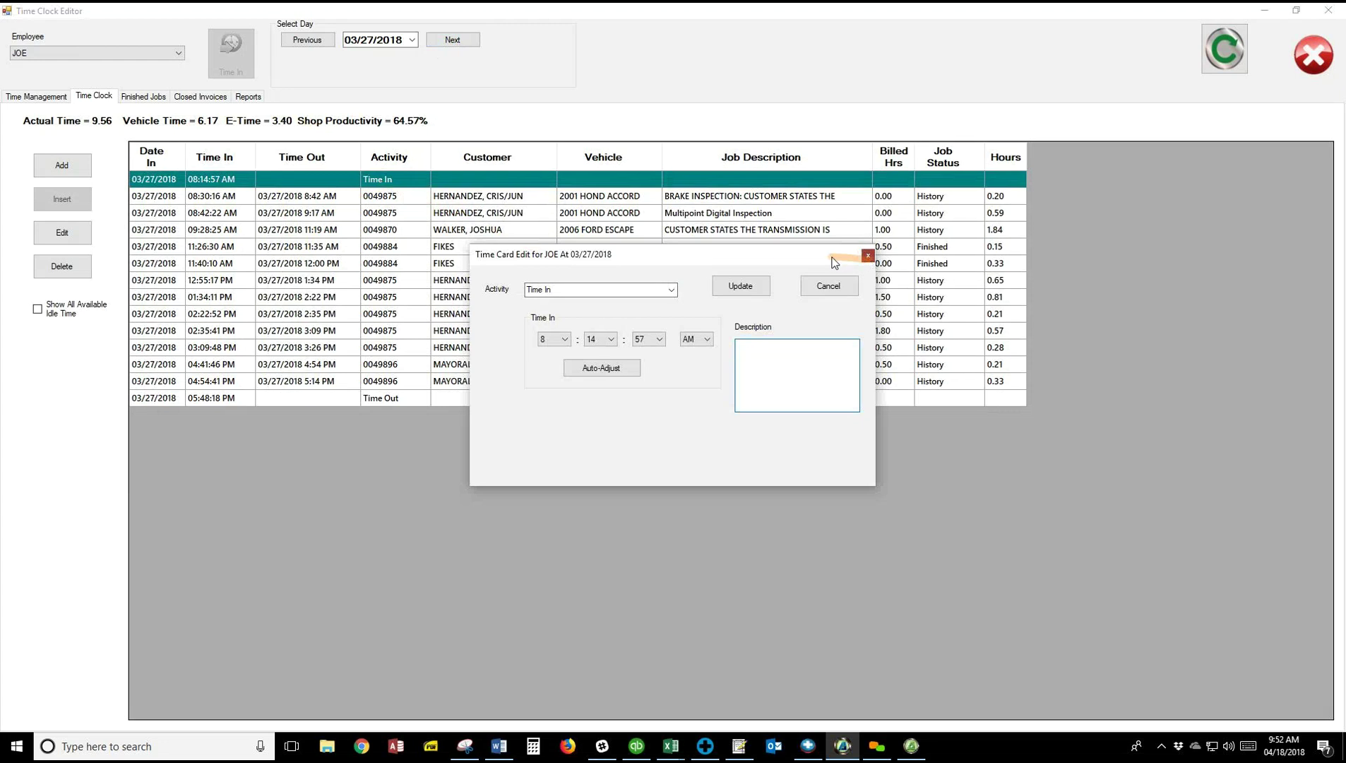
left_click(867, 253)
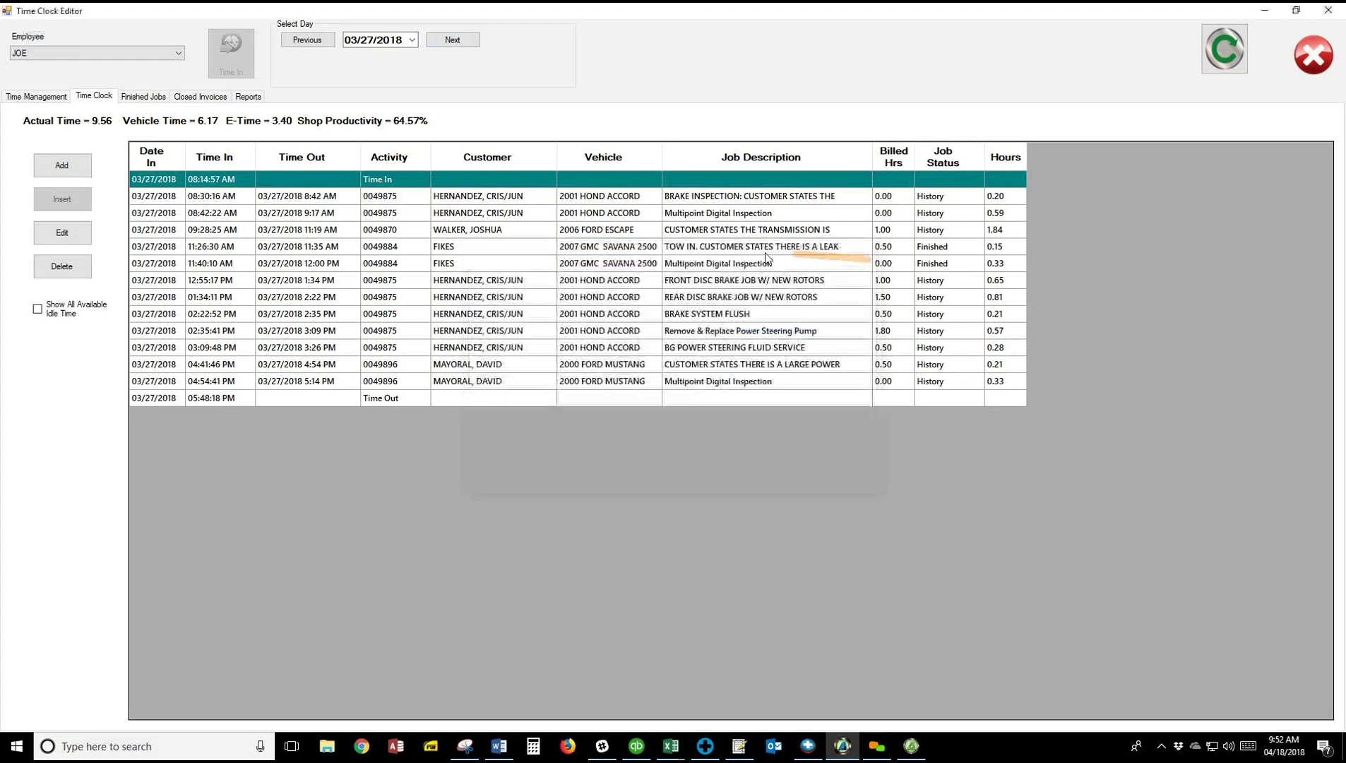
Step: Show all idle gaps, try a manual job insert on the 8:30 AM gap, cancel, then hide them
left_click(38, 308)
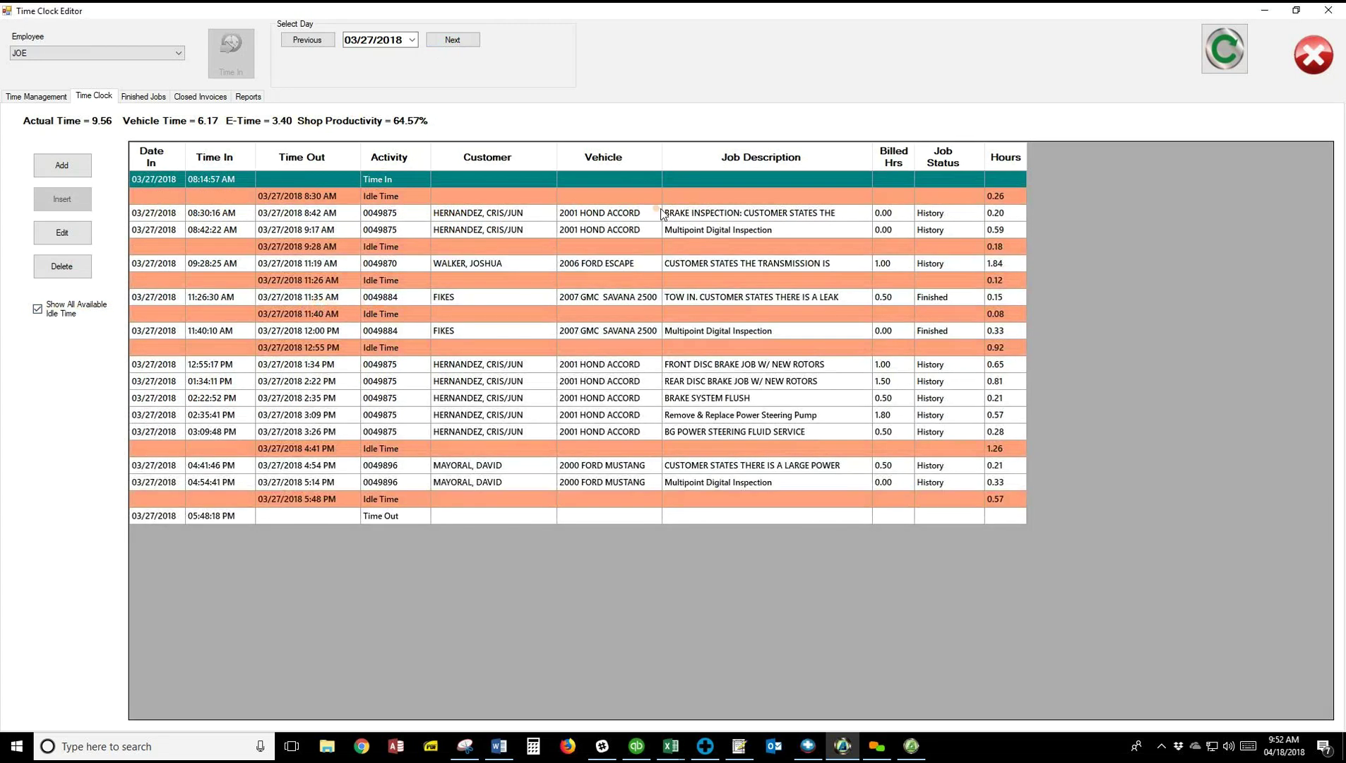
left_click(387, 197)
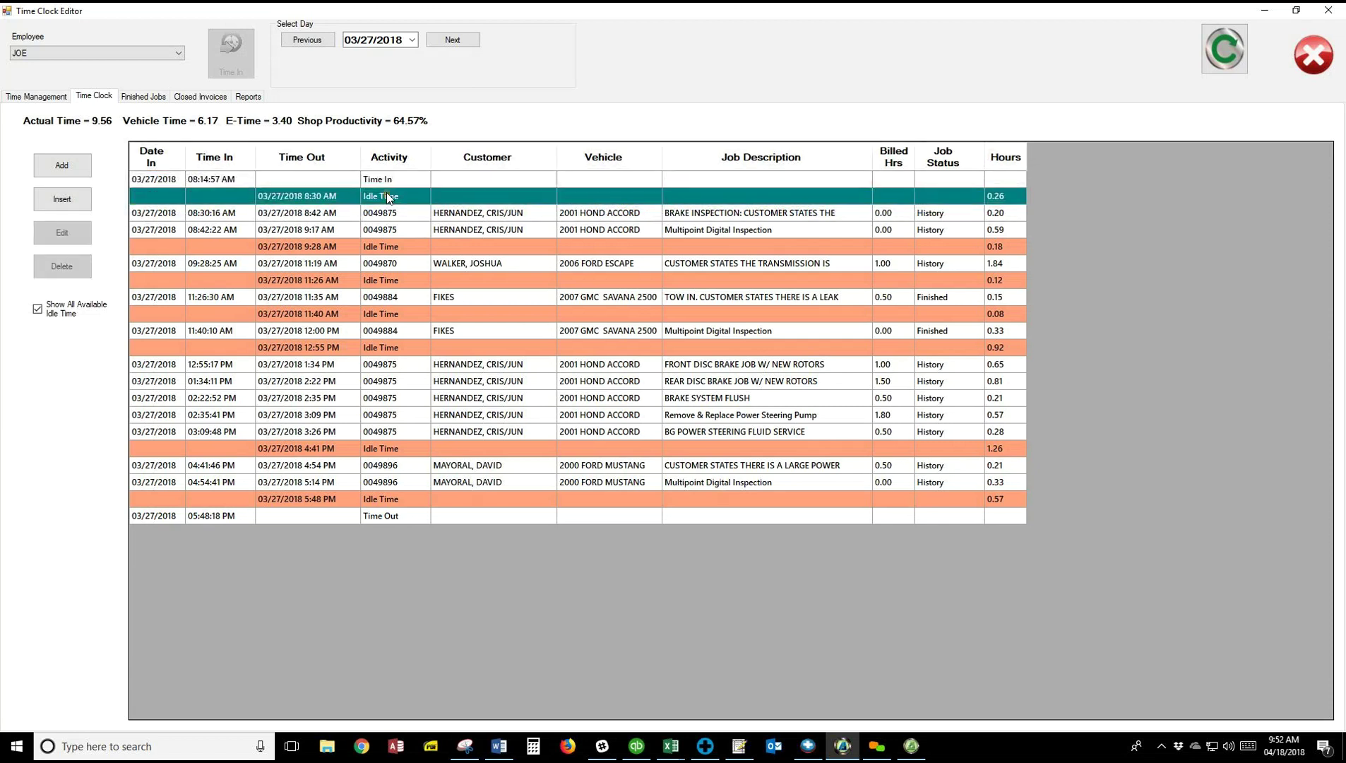
double_click(387, 197)
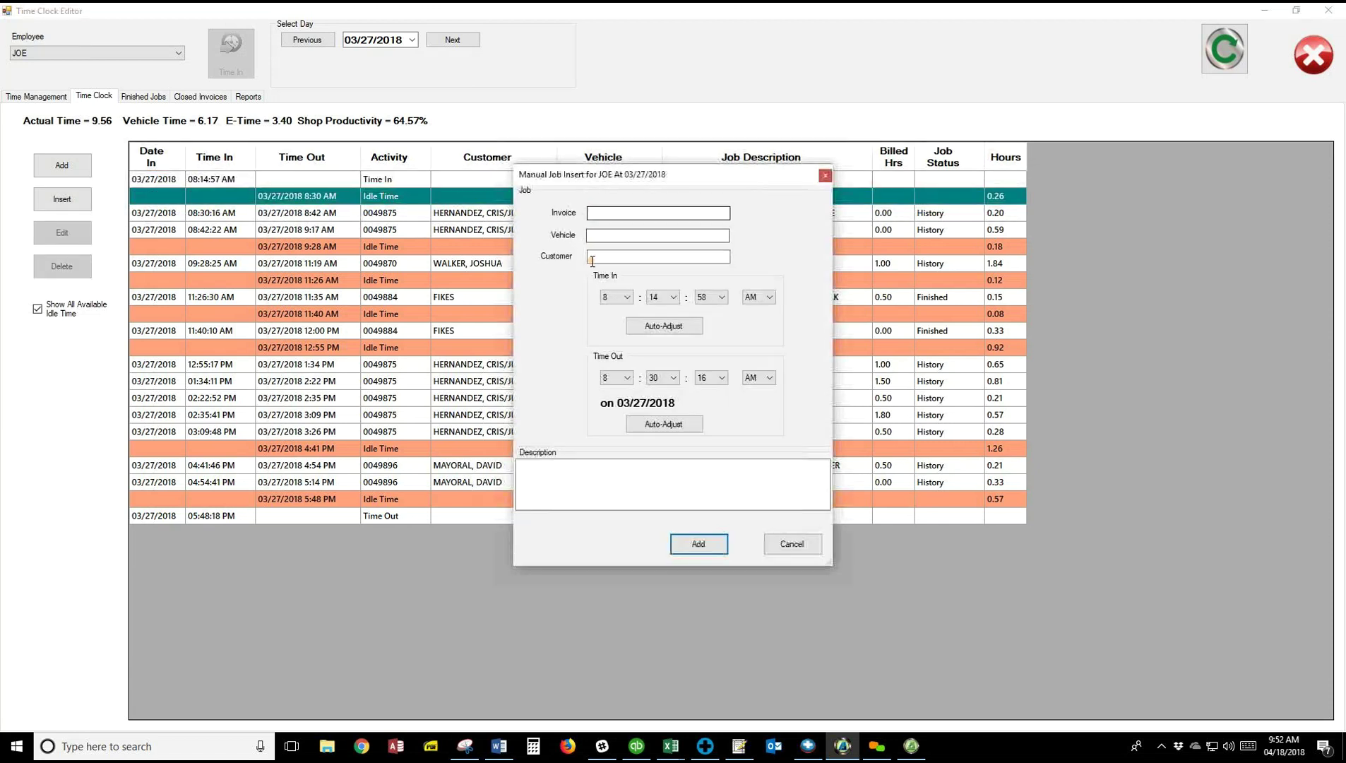
left_click(825, 175)
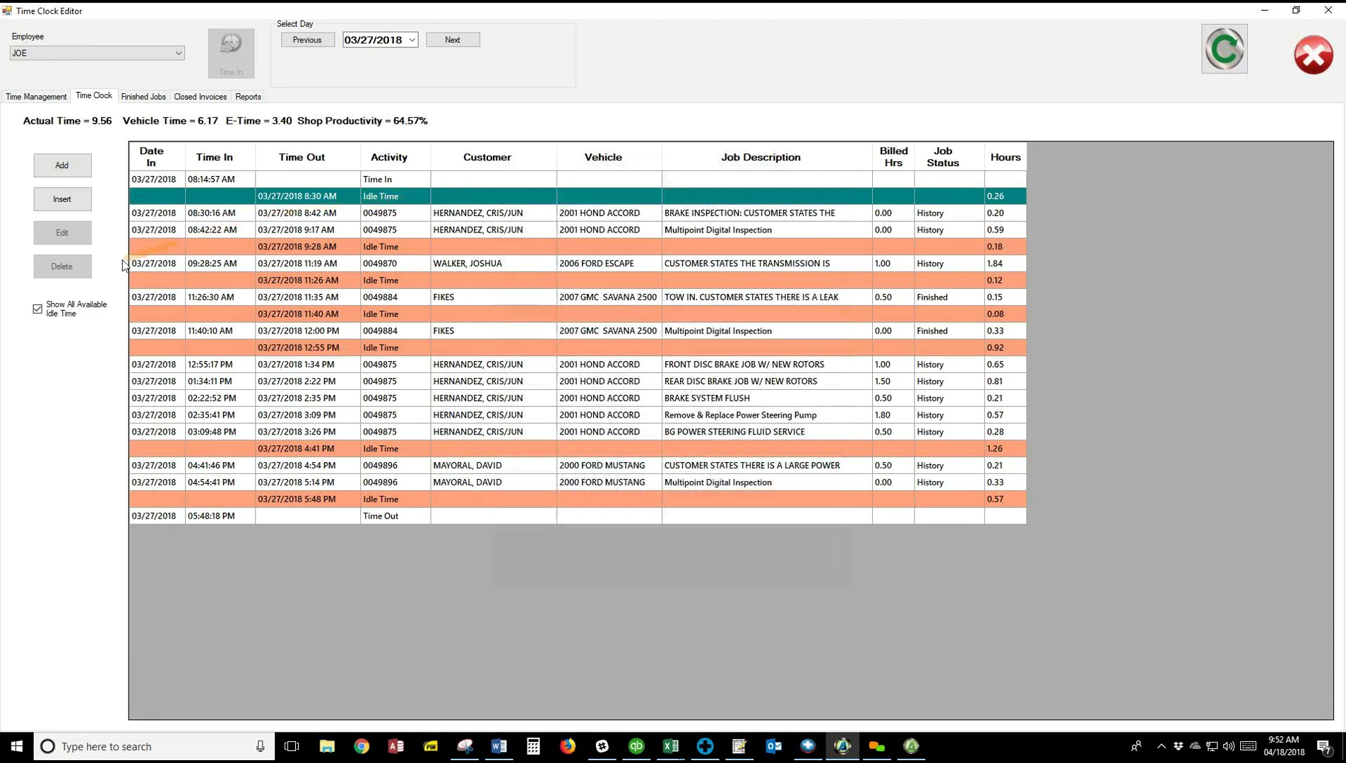
left_click(37, 309)
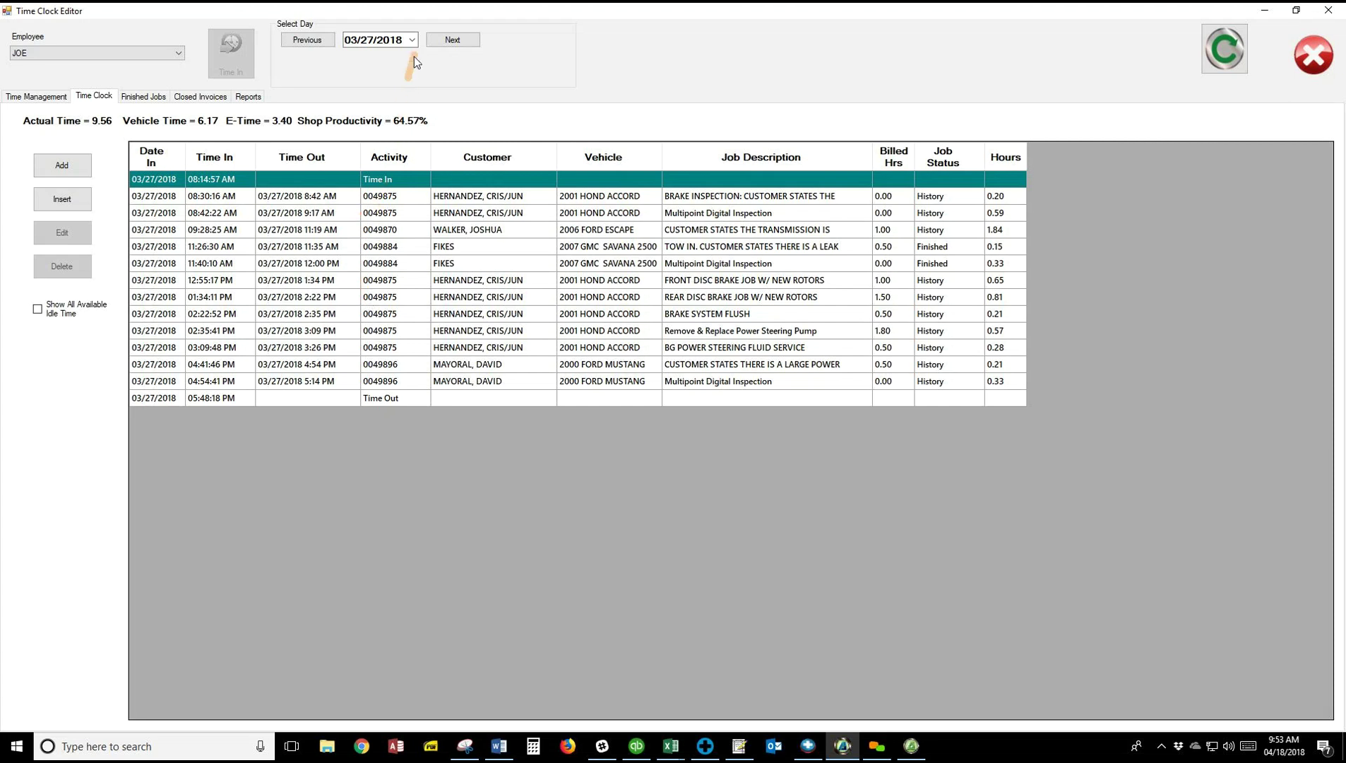
Step: Change the day, show idle gaps, and start then cancel a job insert on the 4:41 PM gap
left_click(446, 39)
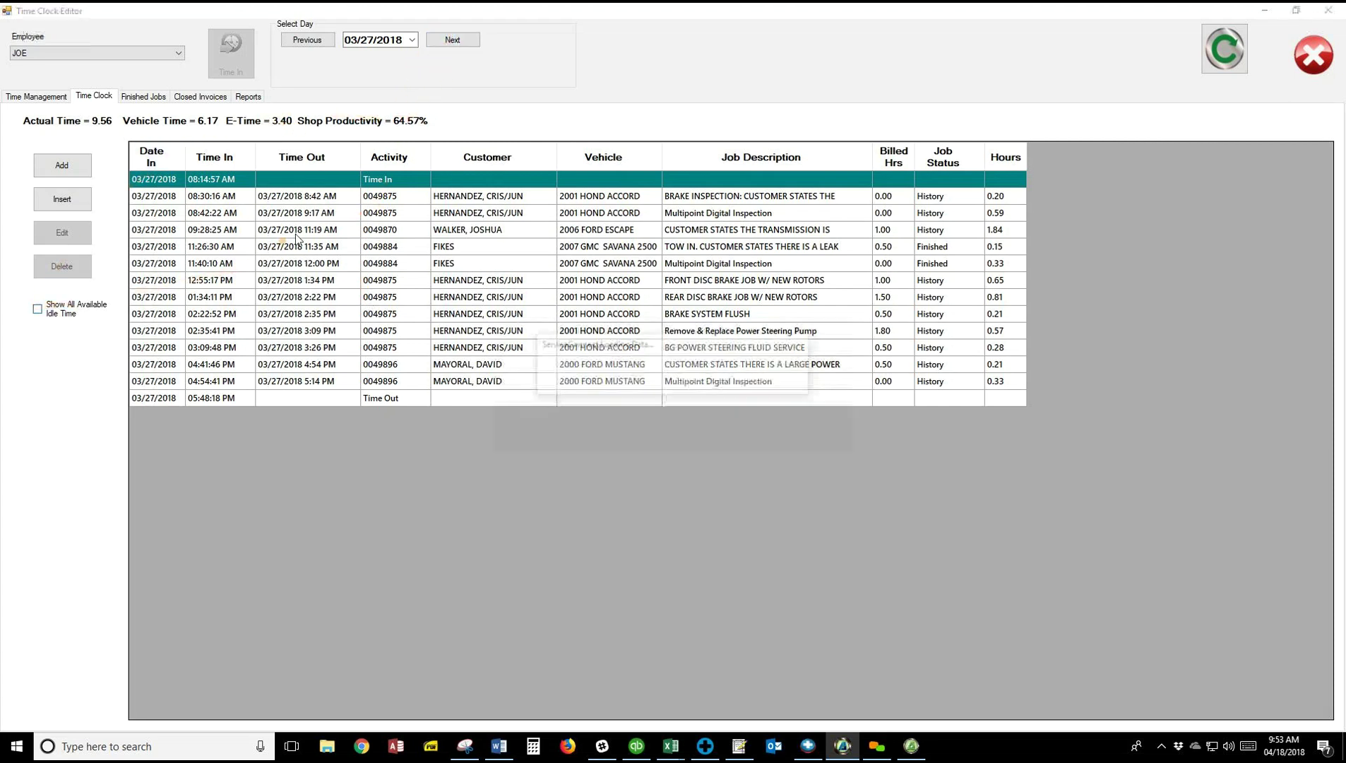
left_click(37, 309)
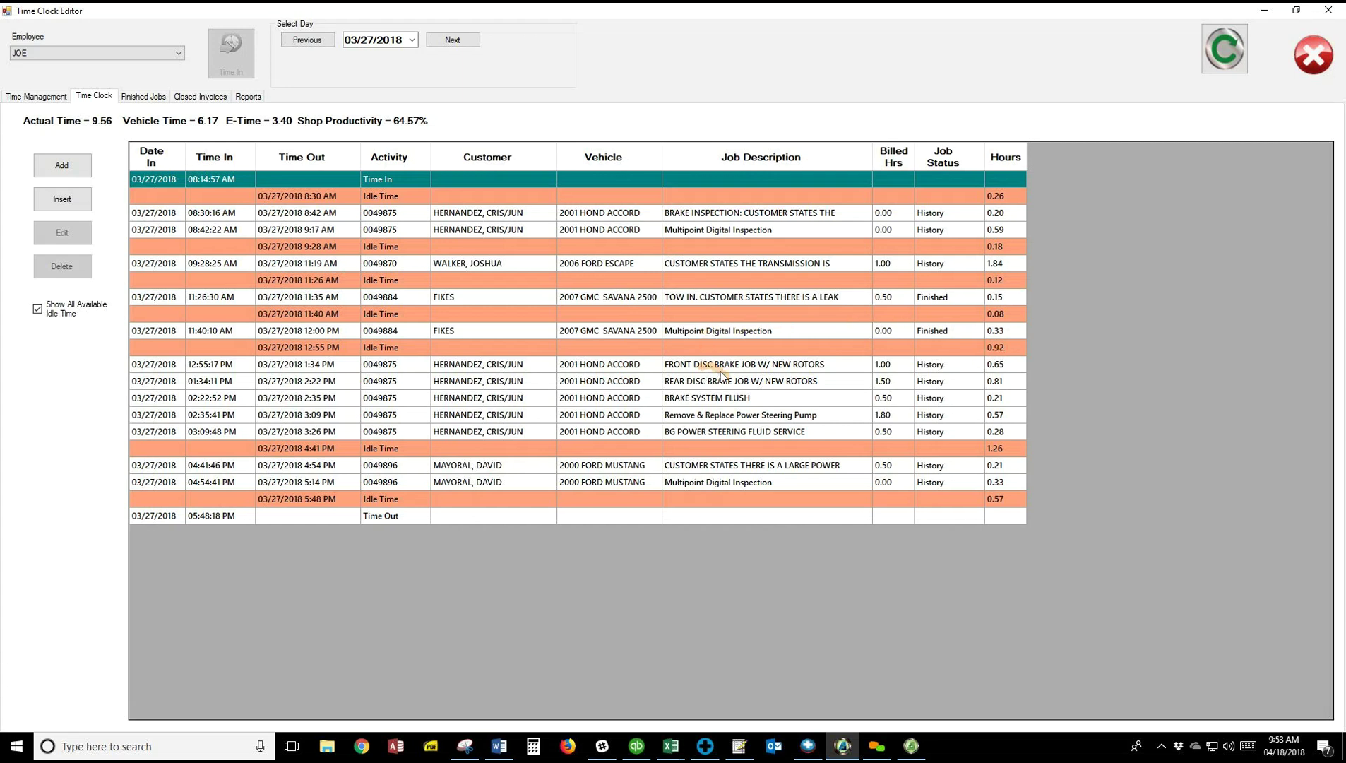
left_click(981, 448)
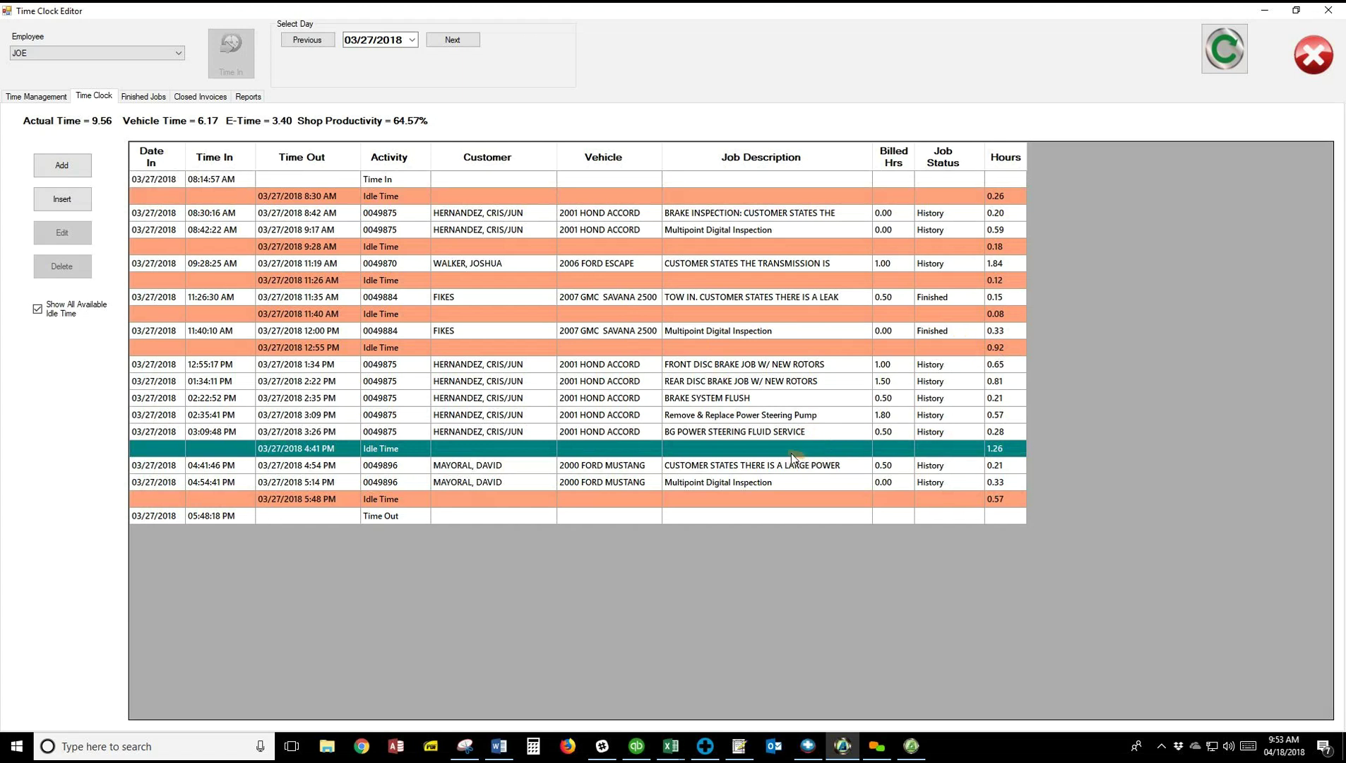
double_click(379, 453)
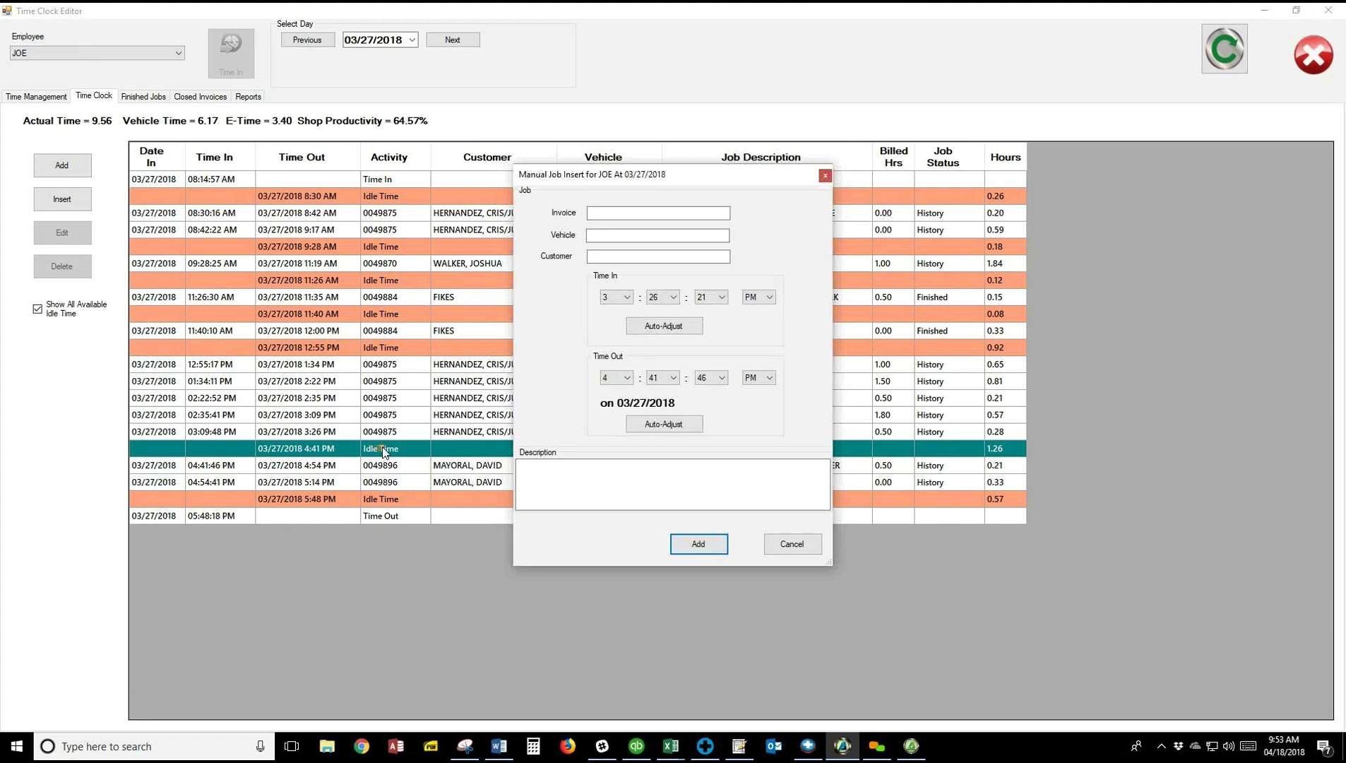
left_click(790, 550)
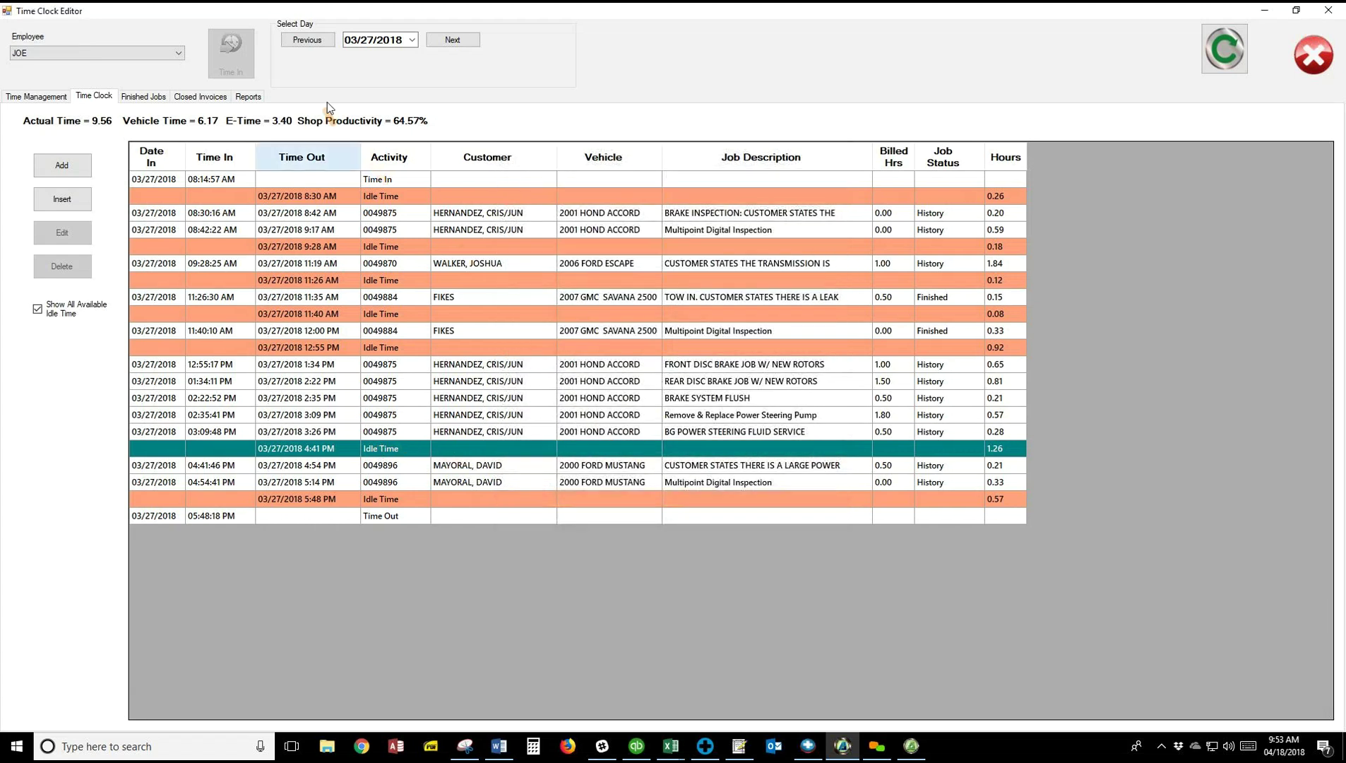
Step: Hide the idle time rows and step forward through 03/28/2018 to 03/29/2018
left_click(447, 40)
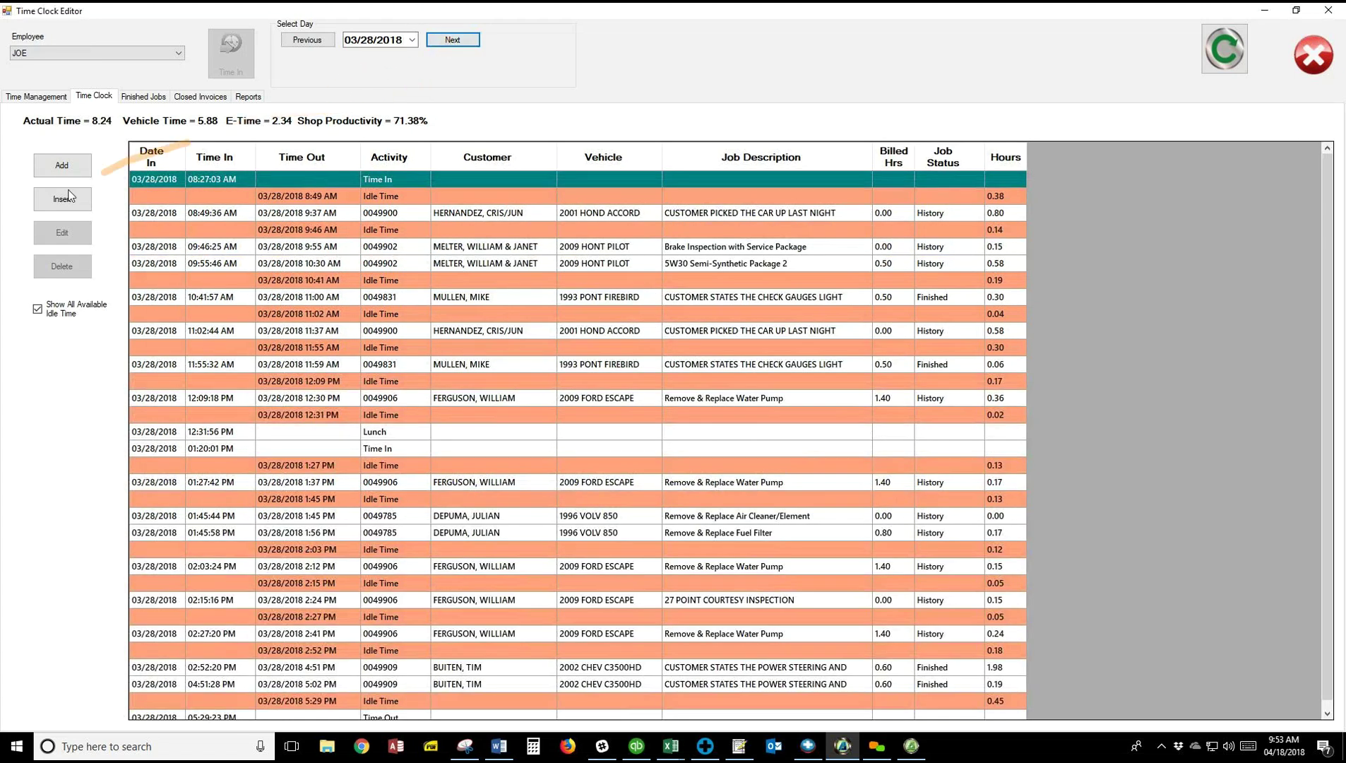
left_click(37, 308)
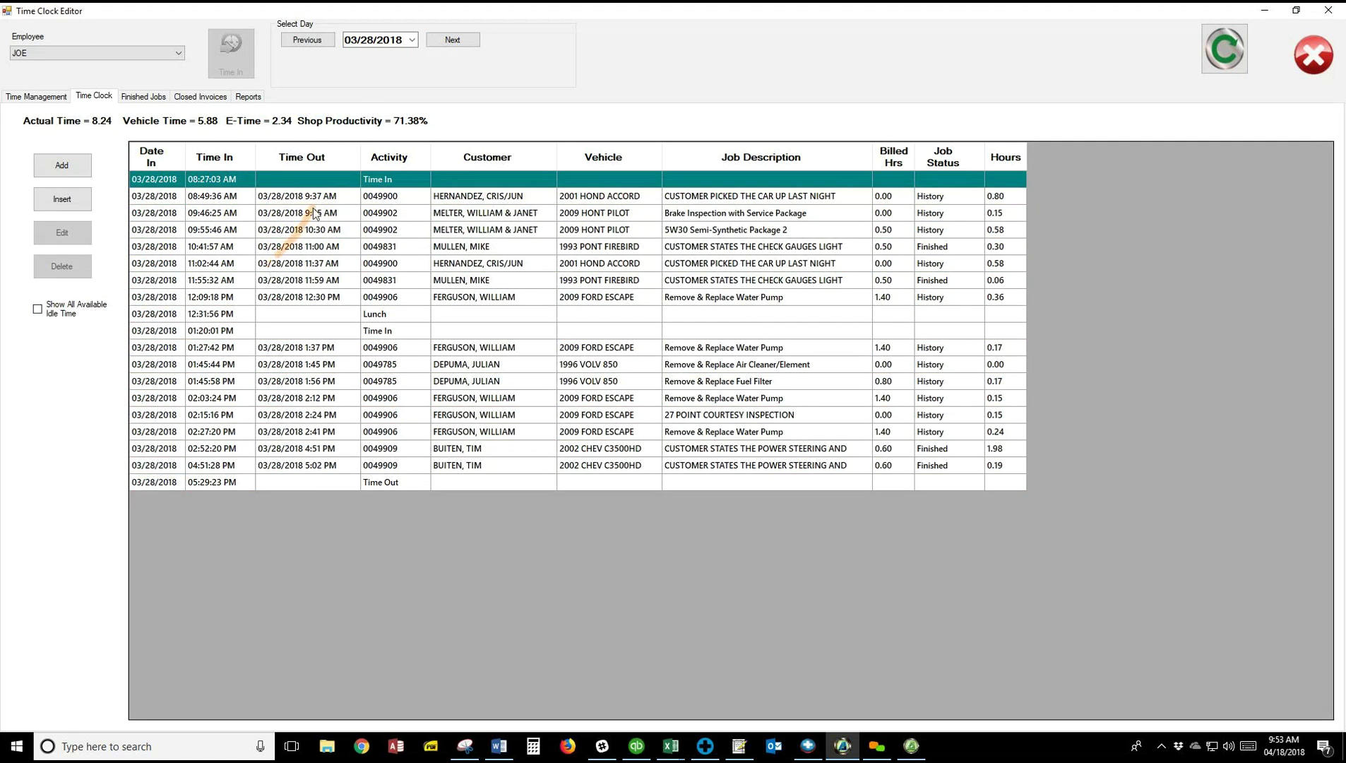
left_click(455, 43)
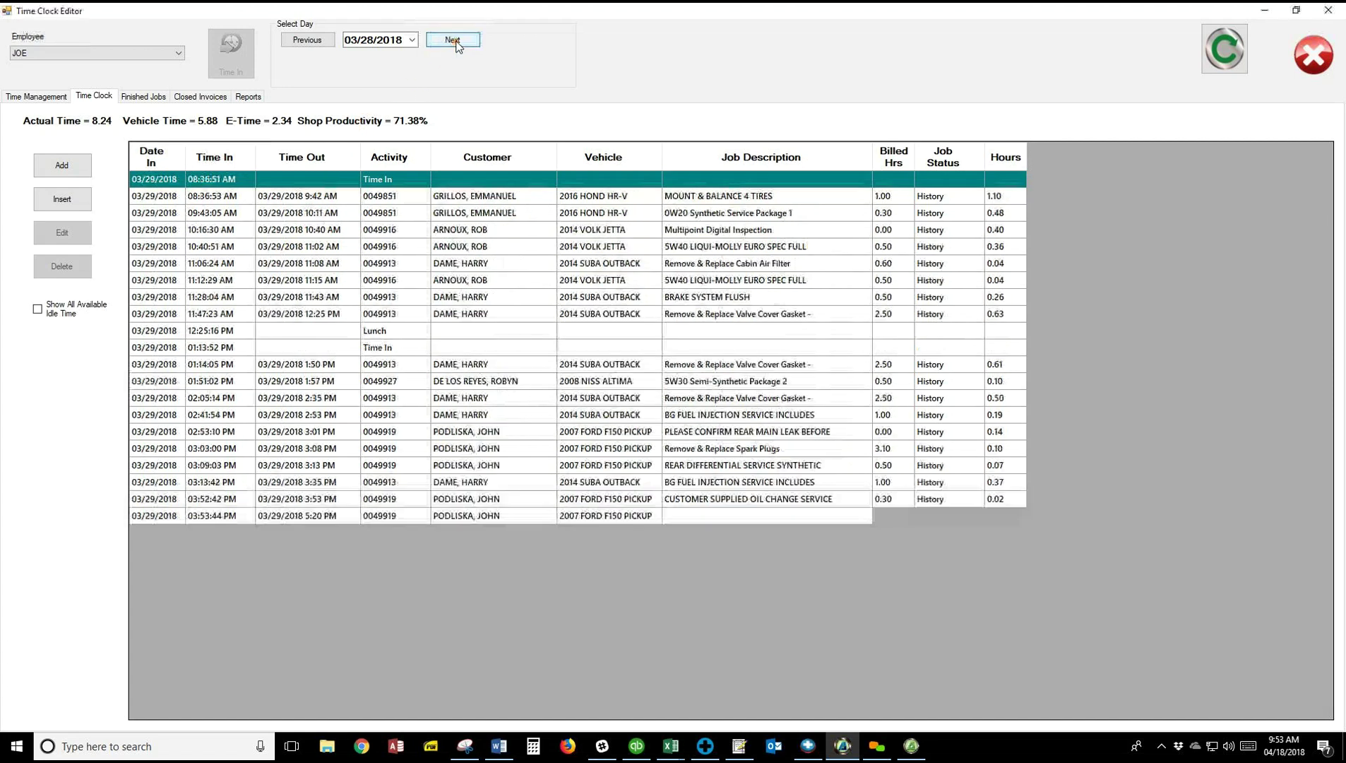
Step: List finished jobs for 03/28/2018: eight lines, 2.70 billed, 3.36 vehicle time, 80.36% efficiency
left_click(147, 99)
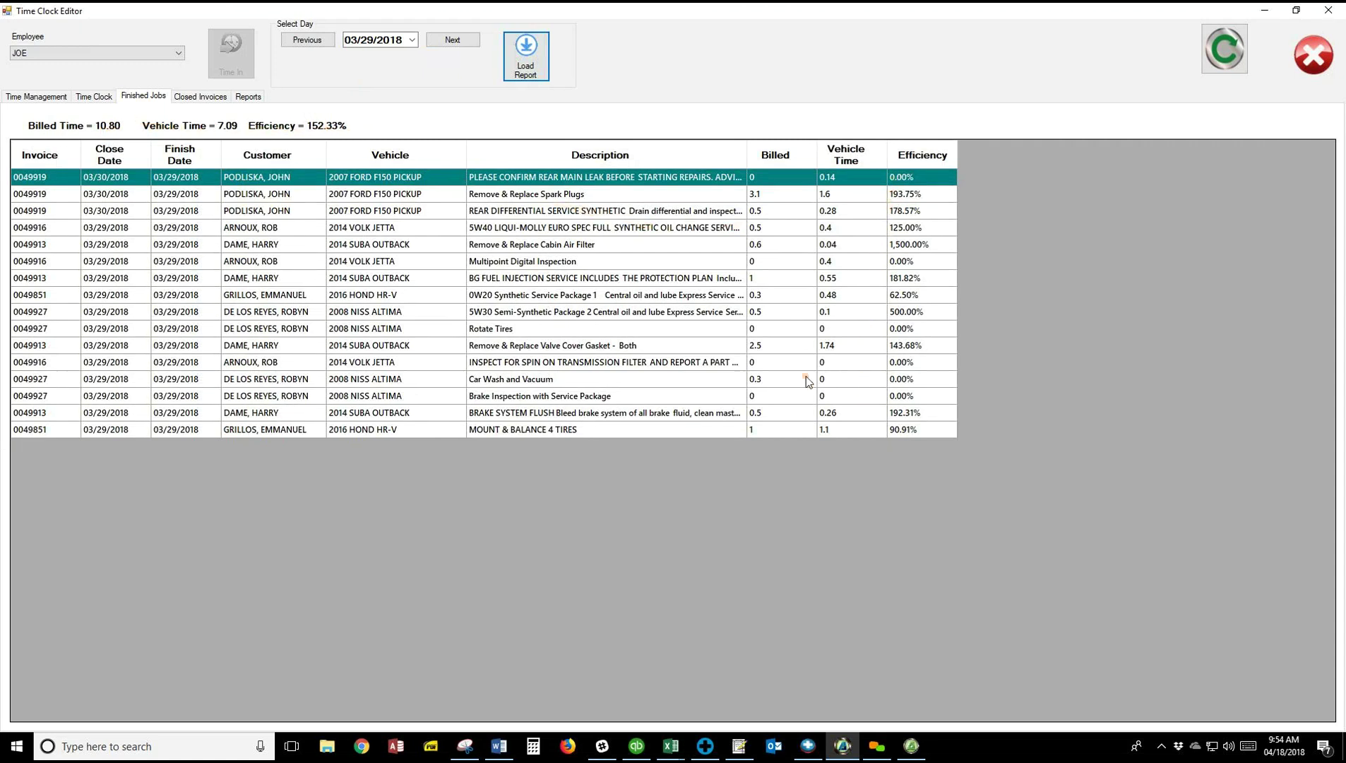
left_click(295, 44)
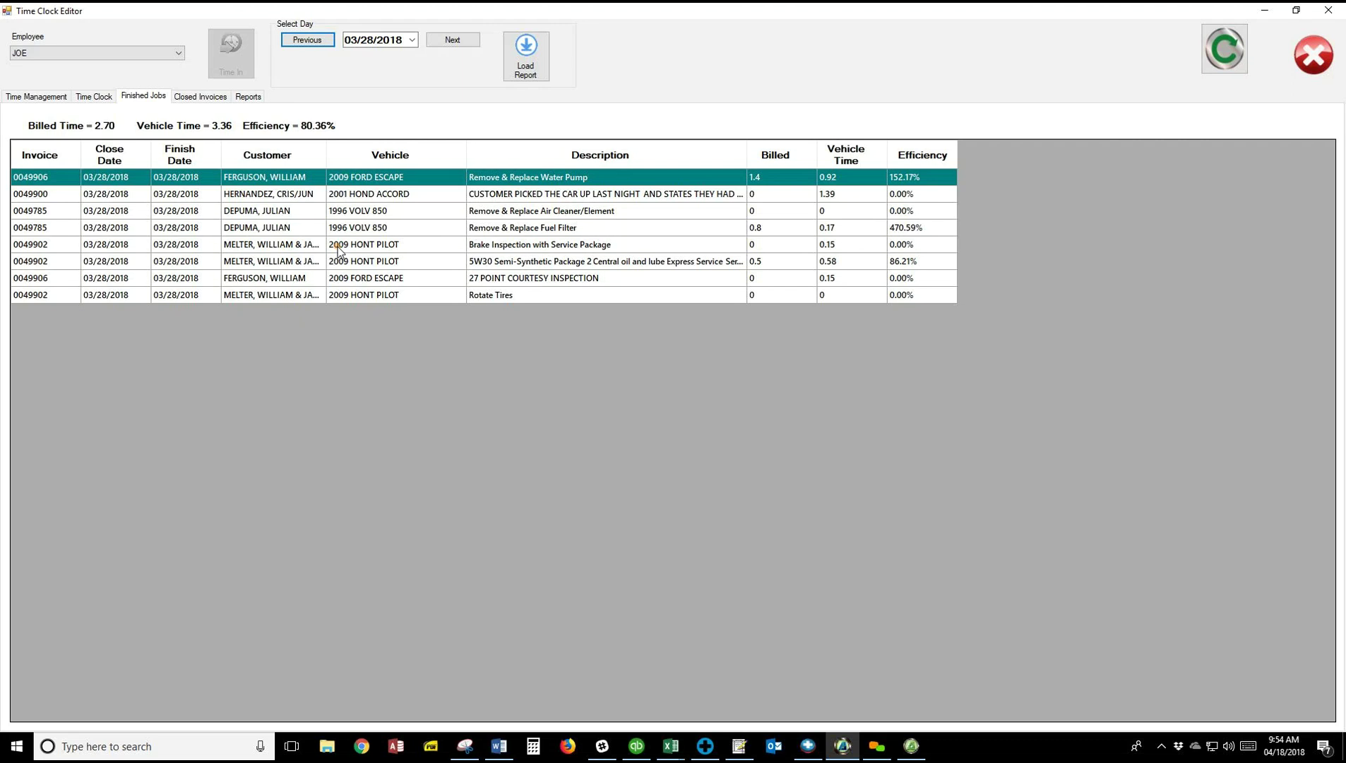
Step: Load the technician's closed invoices, preview the Fuel Filter job's vehicle time, then switch the date to 04/04/2018
left_click(212, 96)
left_click(524, 56)
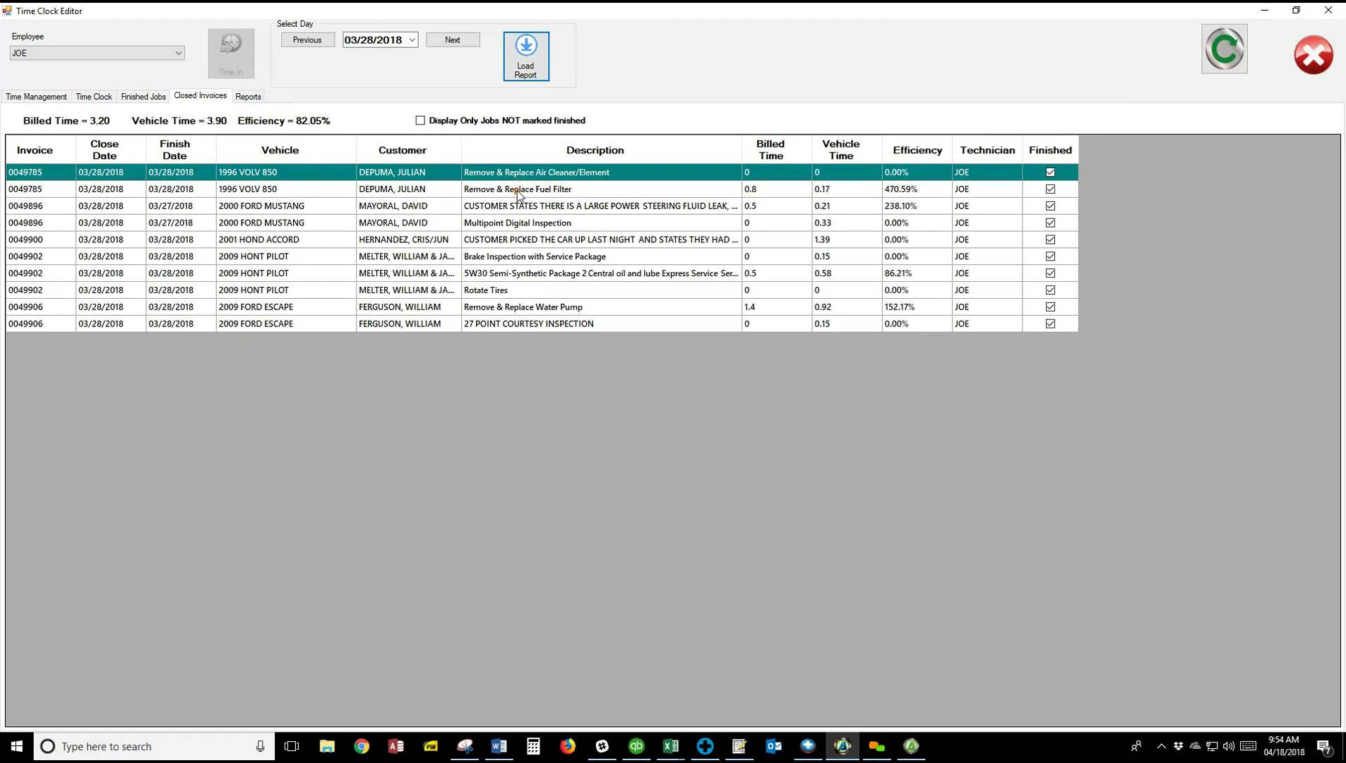
double_click(519, 191)
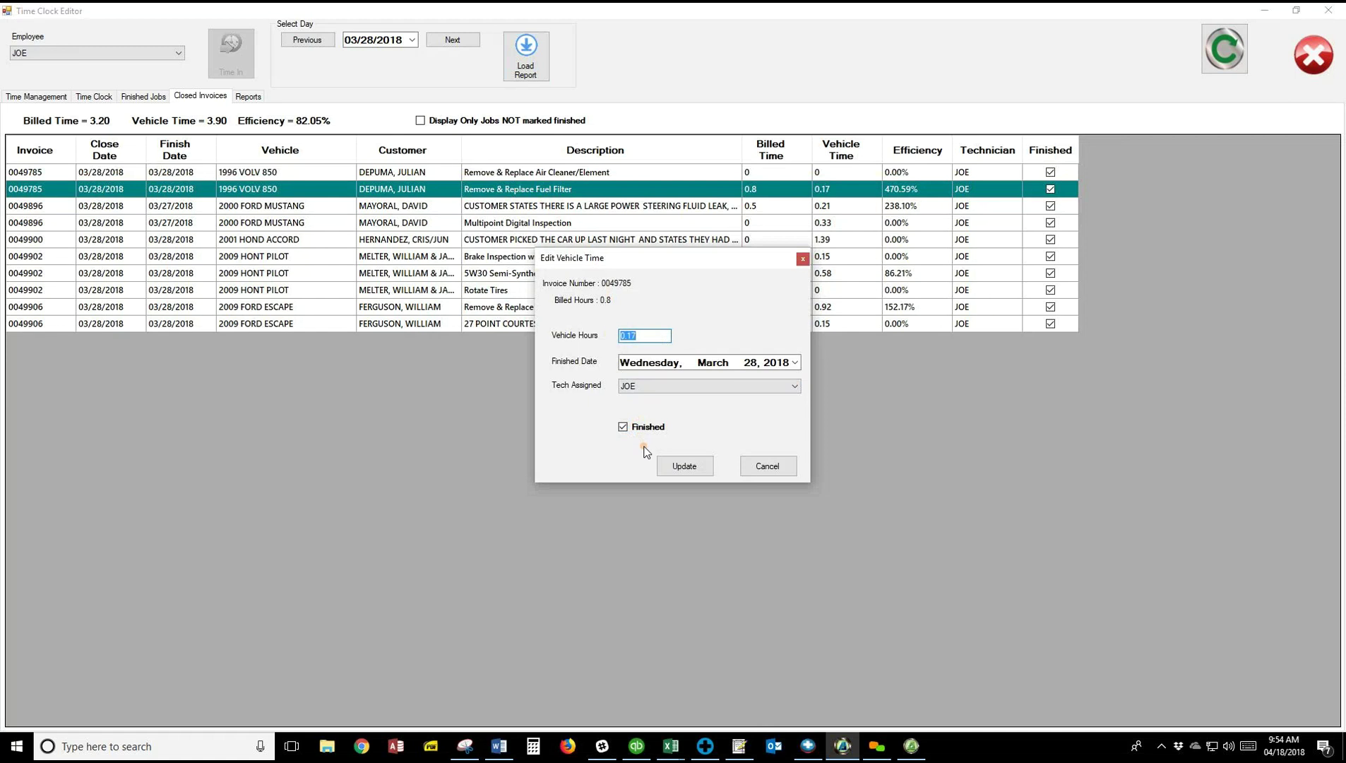
left_click(768, 469)
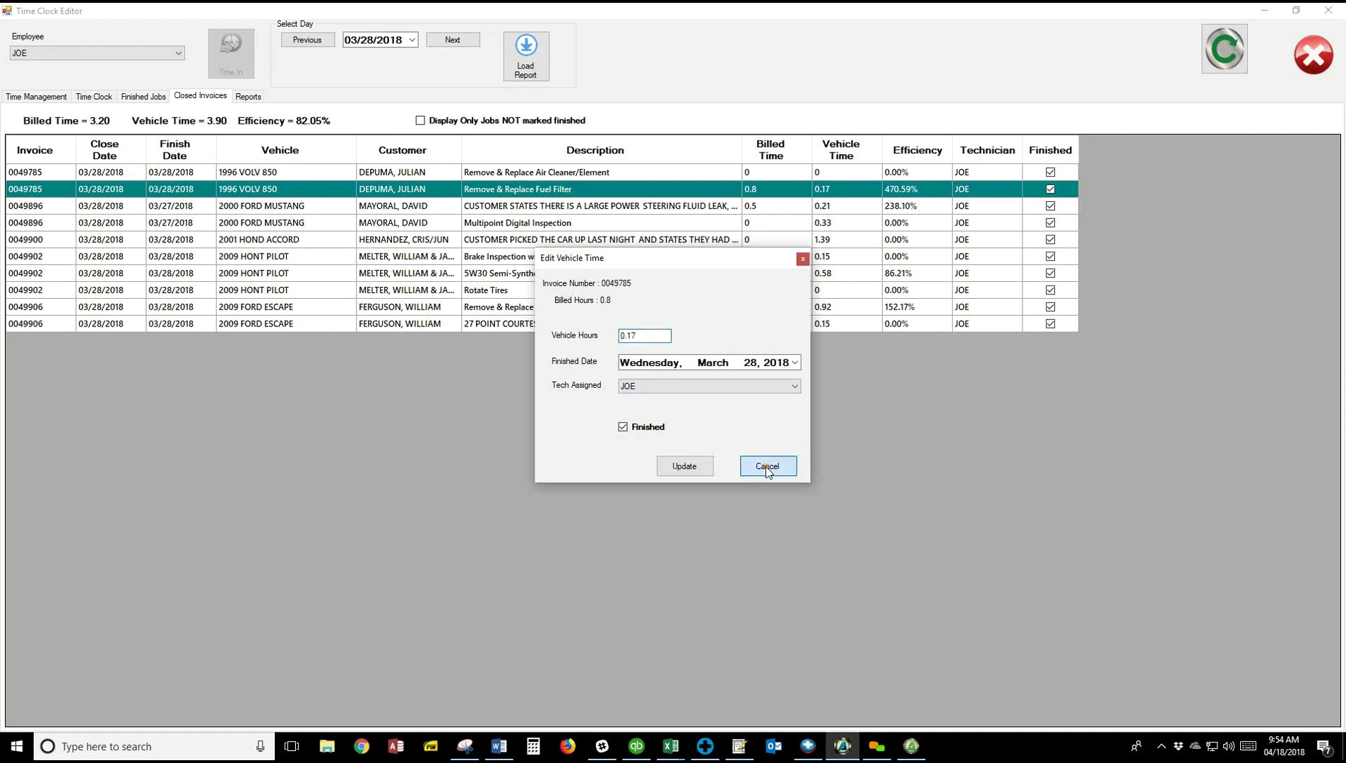
left_click(412, 40)
left_click(426, 143)
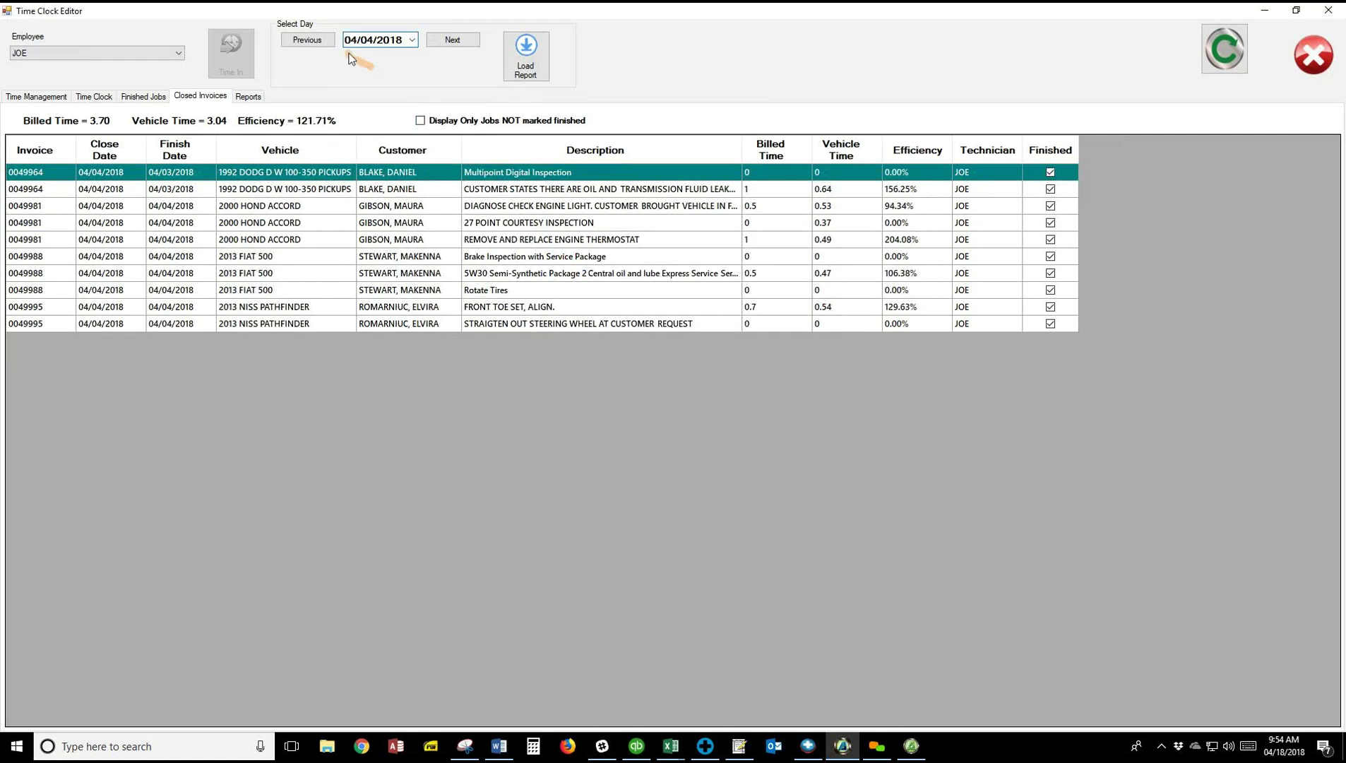
Step: Show closed invoices for ALL employees, limited to jobs not marked finished
left_click(184, 56)
left_click(42, 64)
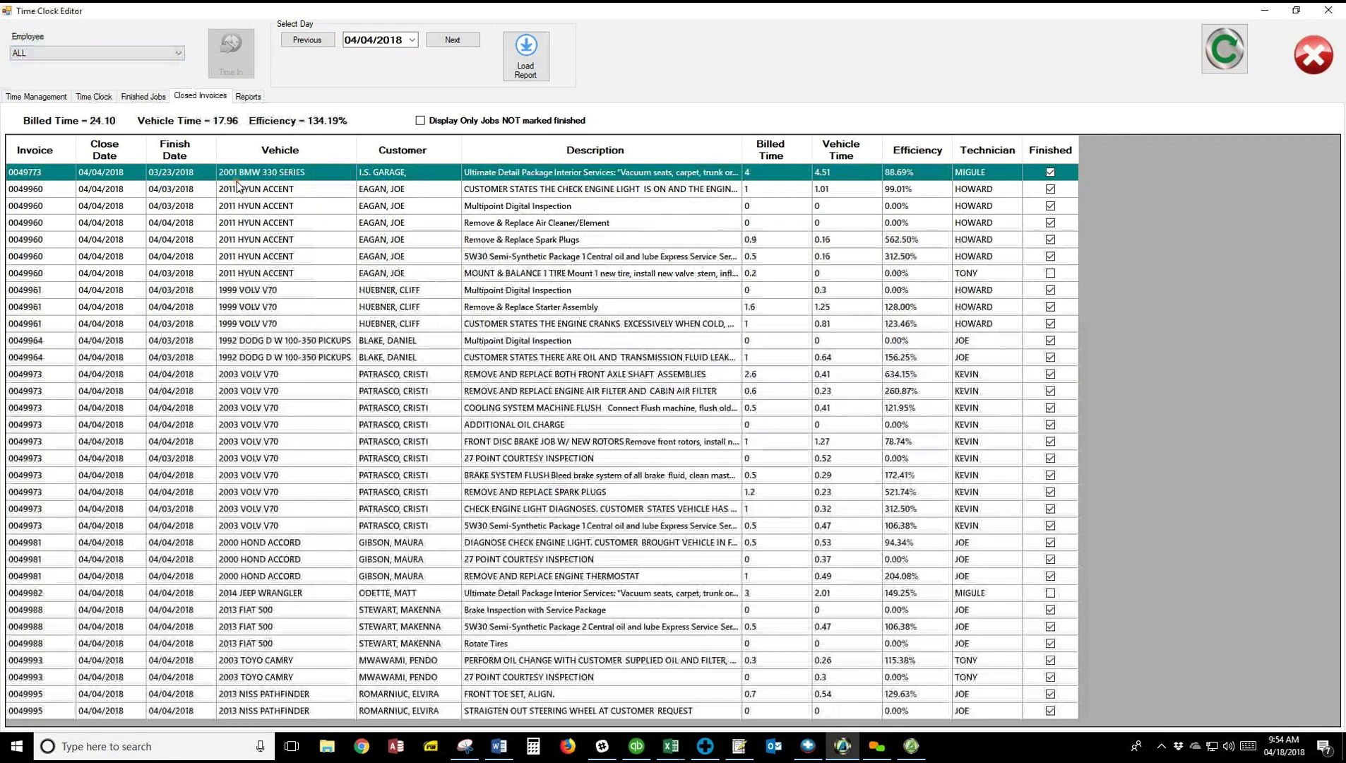
left_click(422, 121)
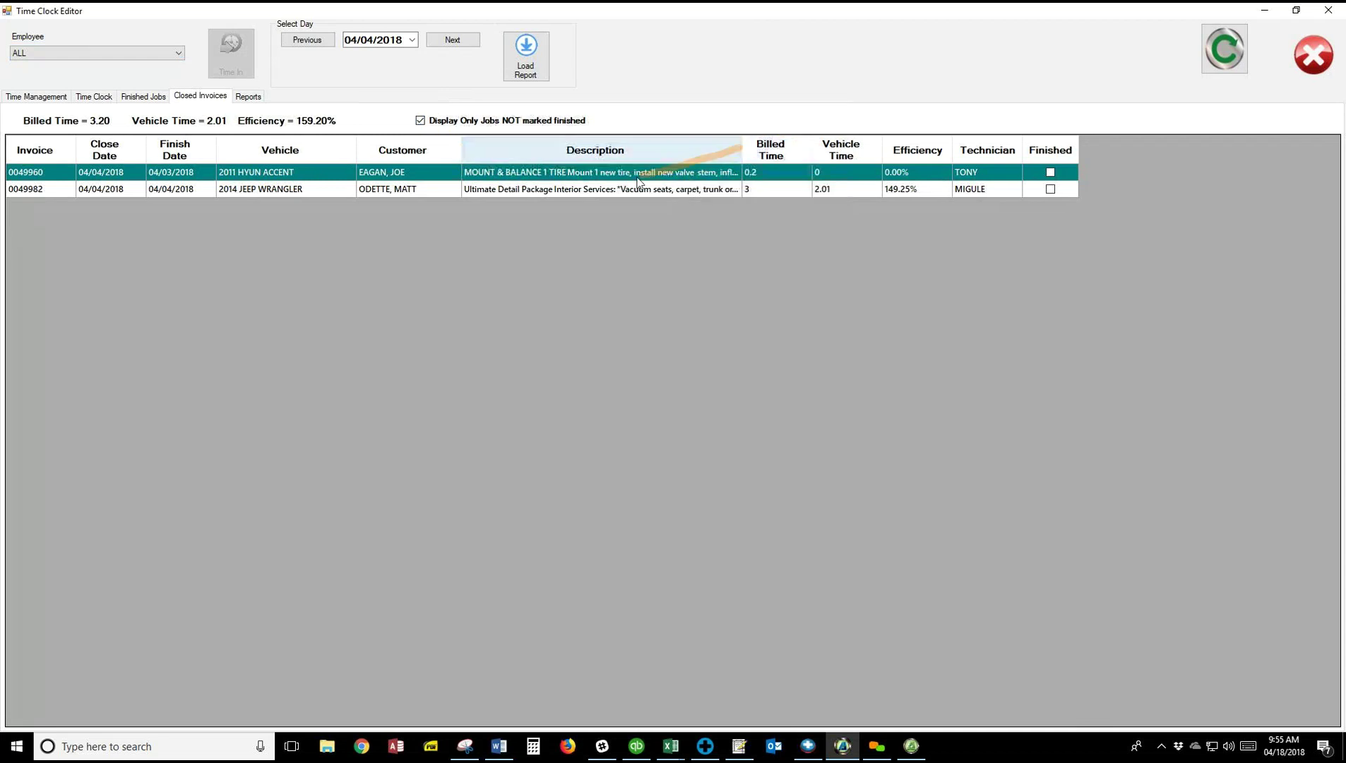
Step: Check the tire mounting job's vehicle time without changes, then go to the Reports page
double_click(597, 176)
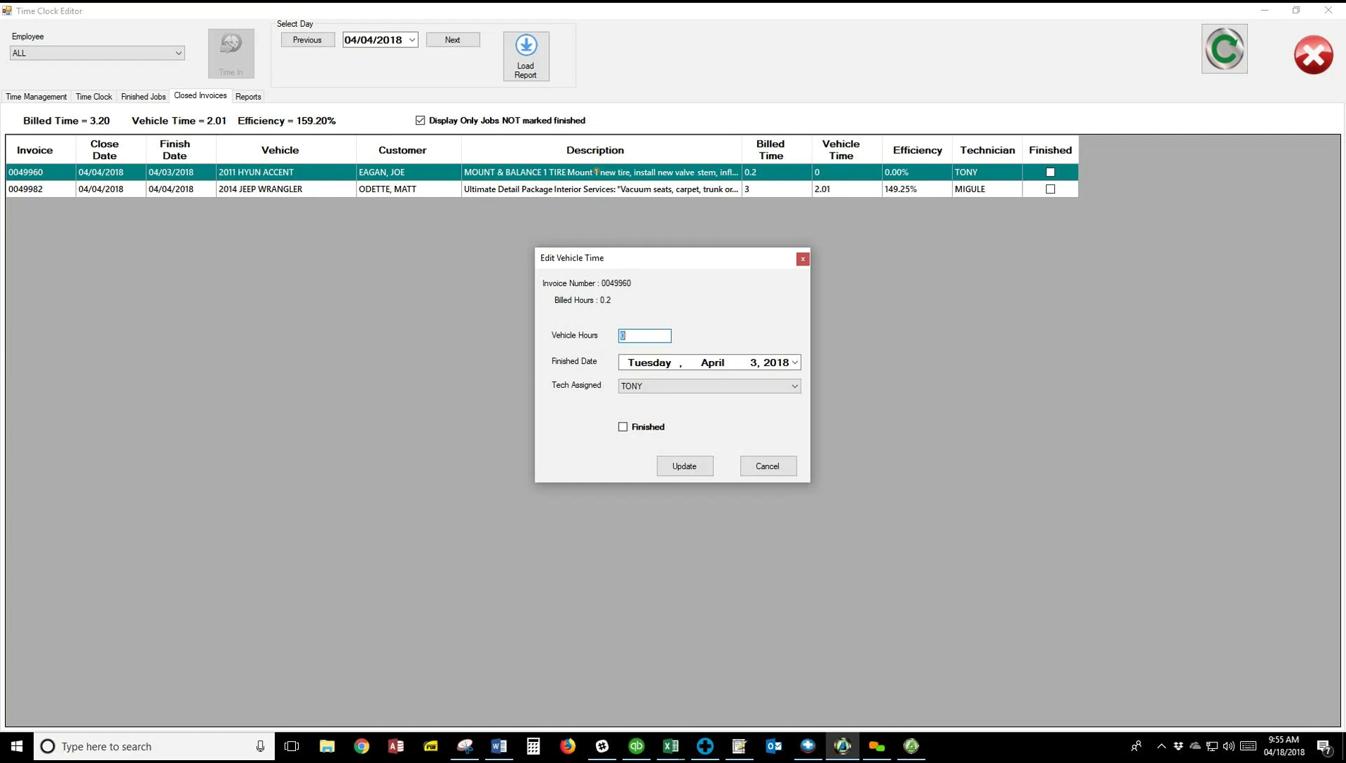
left_click(808, 265)
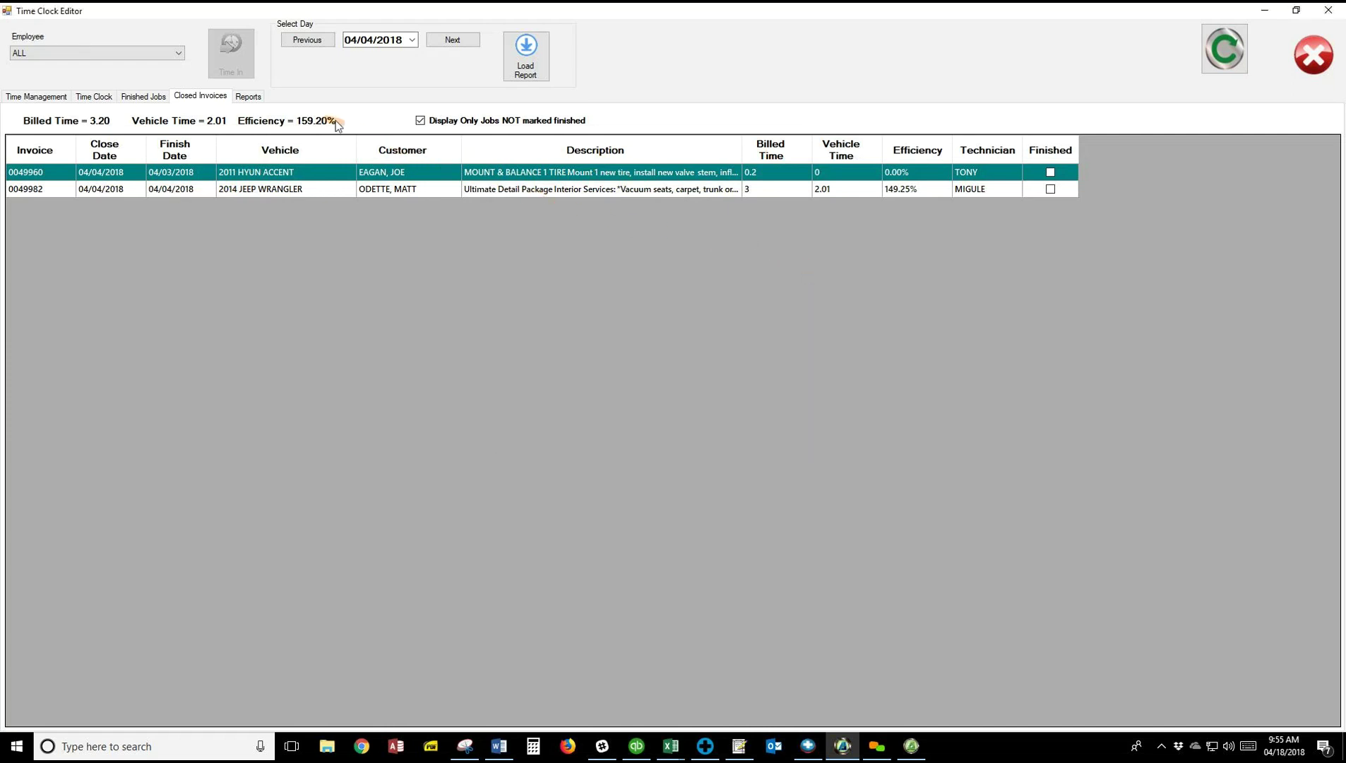
left_click(249, 96)
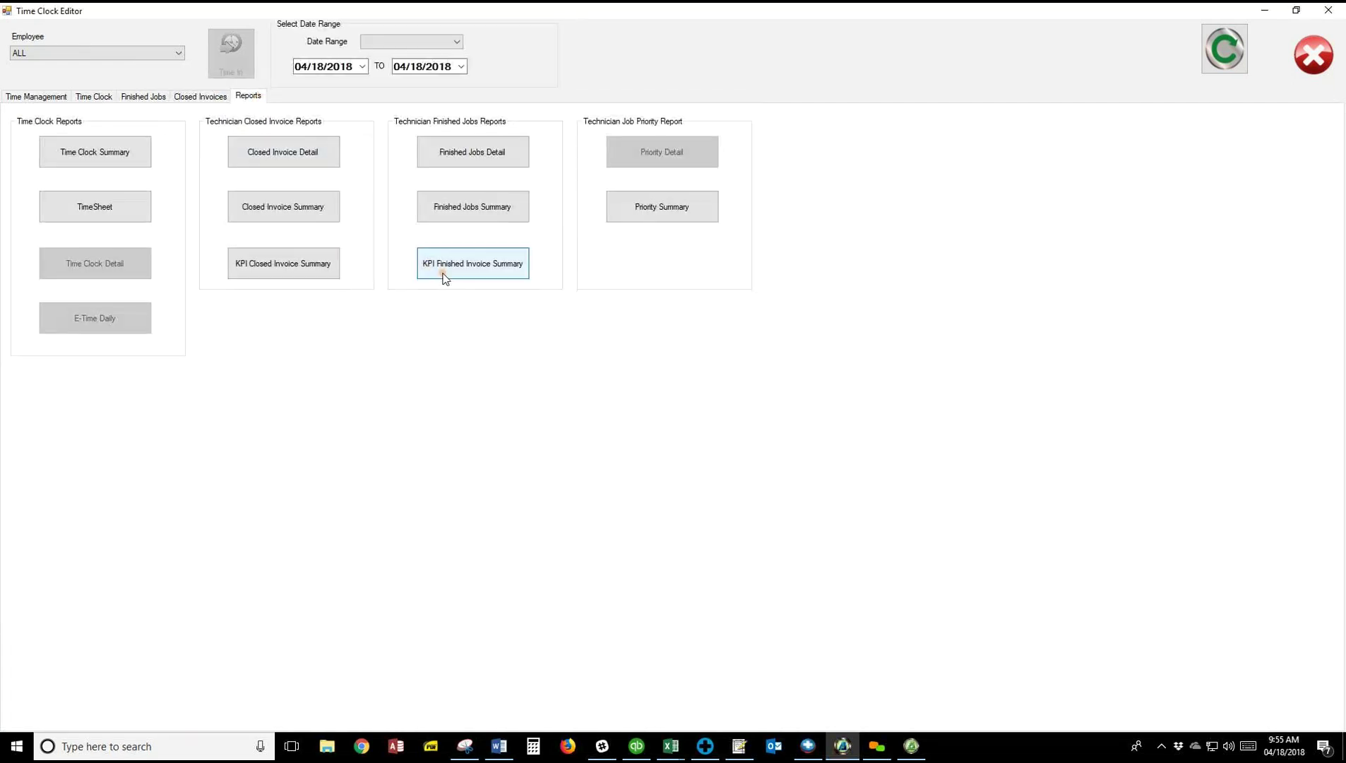
Step: Switch to Time Management to see each clocked-in technician's repair order, active job and billed hours
left_click(43, 97)
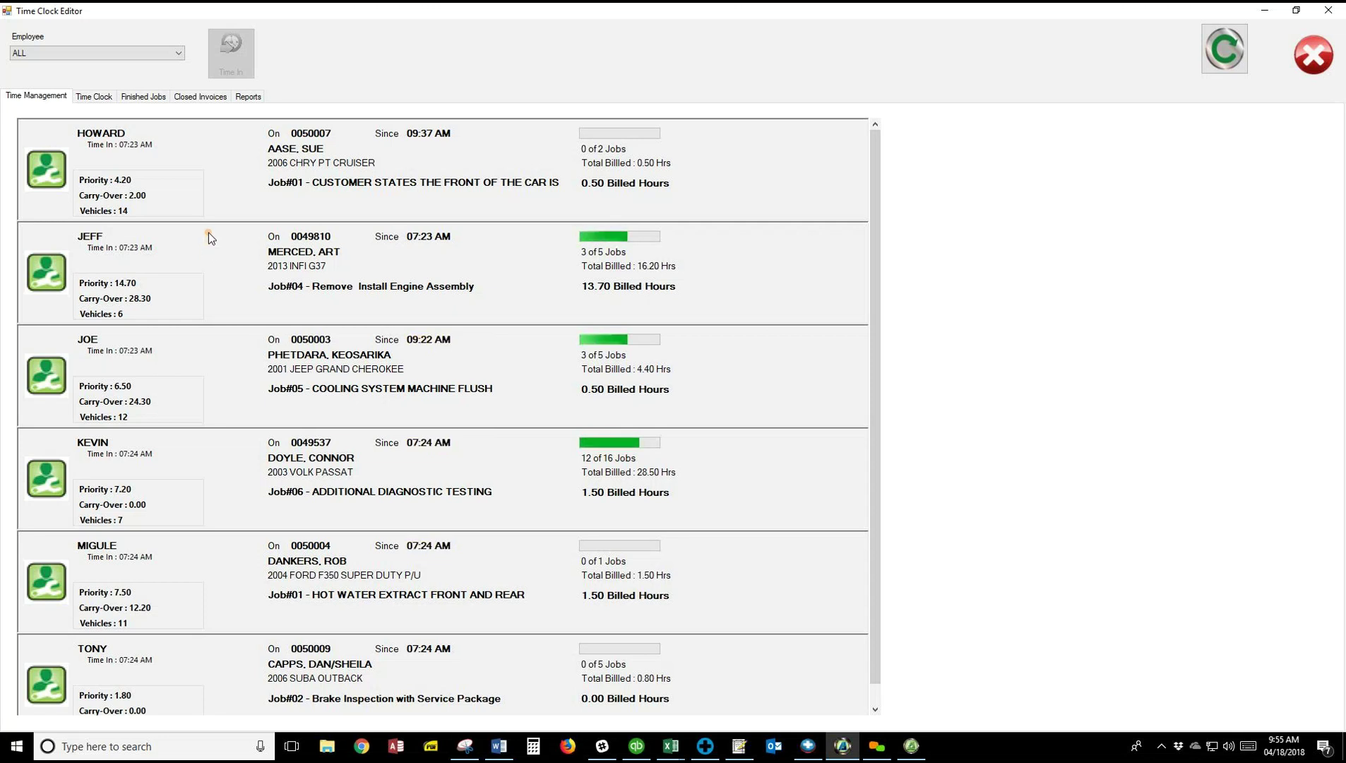
Step: Exit and reopen the Time Clock Editor, then open one technician's Work In Progress list from Time Management
left_click(1314, 62)
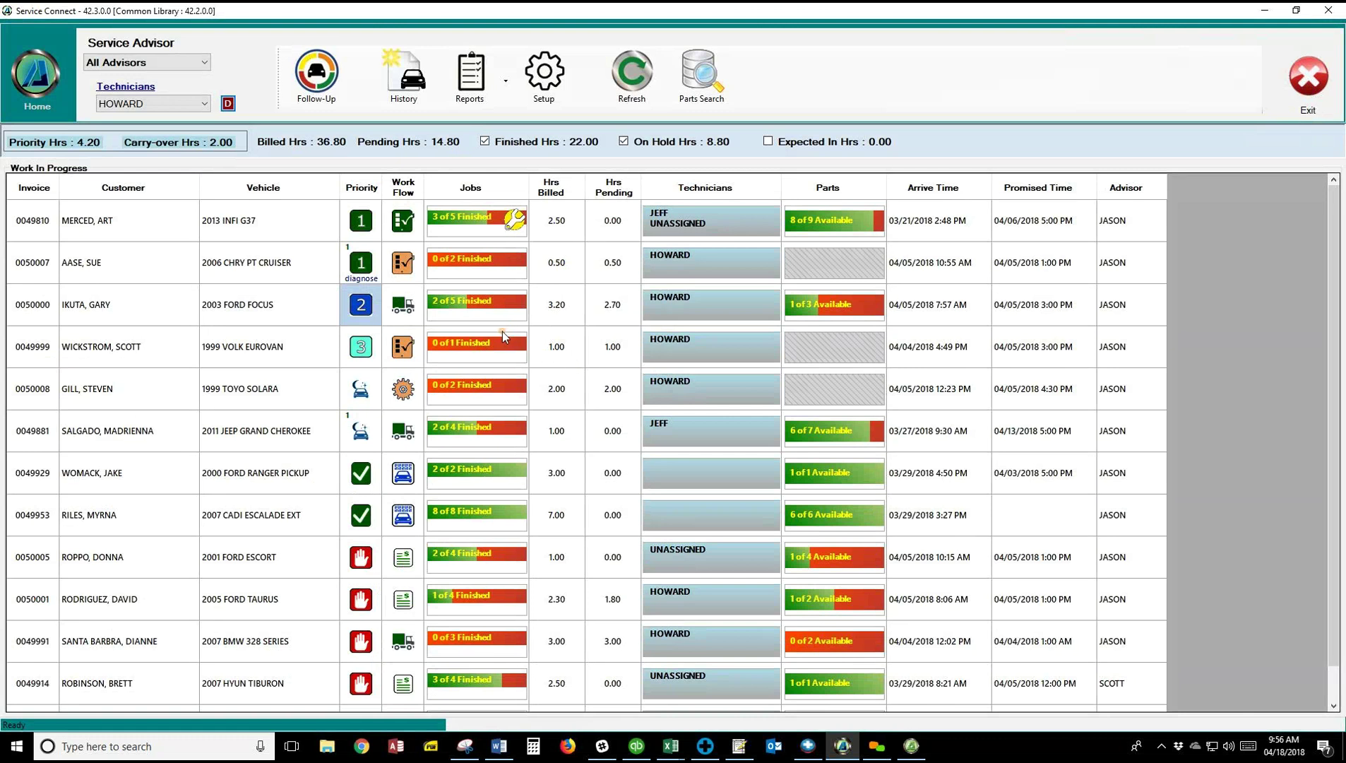
left_click(228, 104)
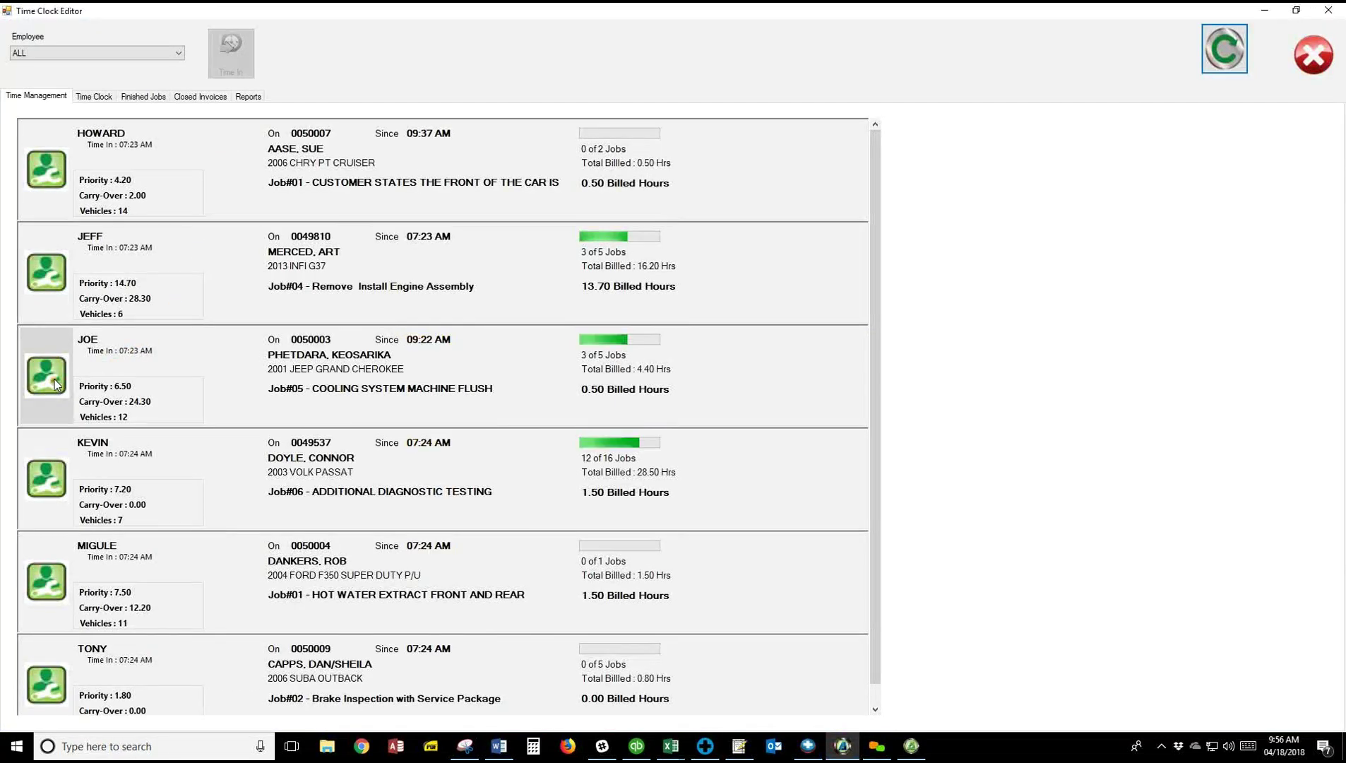
left_click(57, 382)
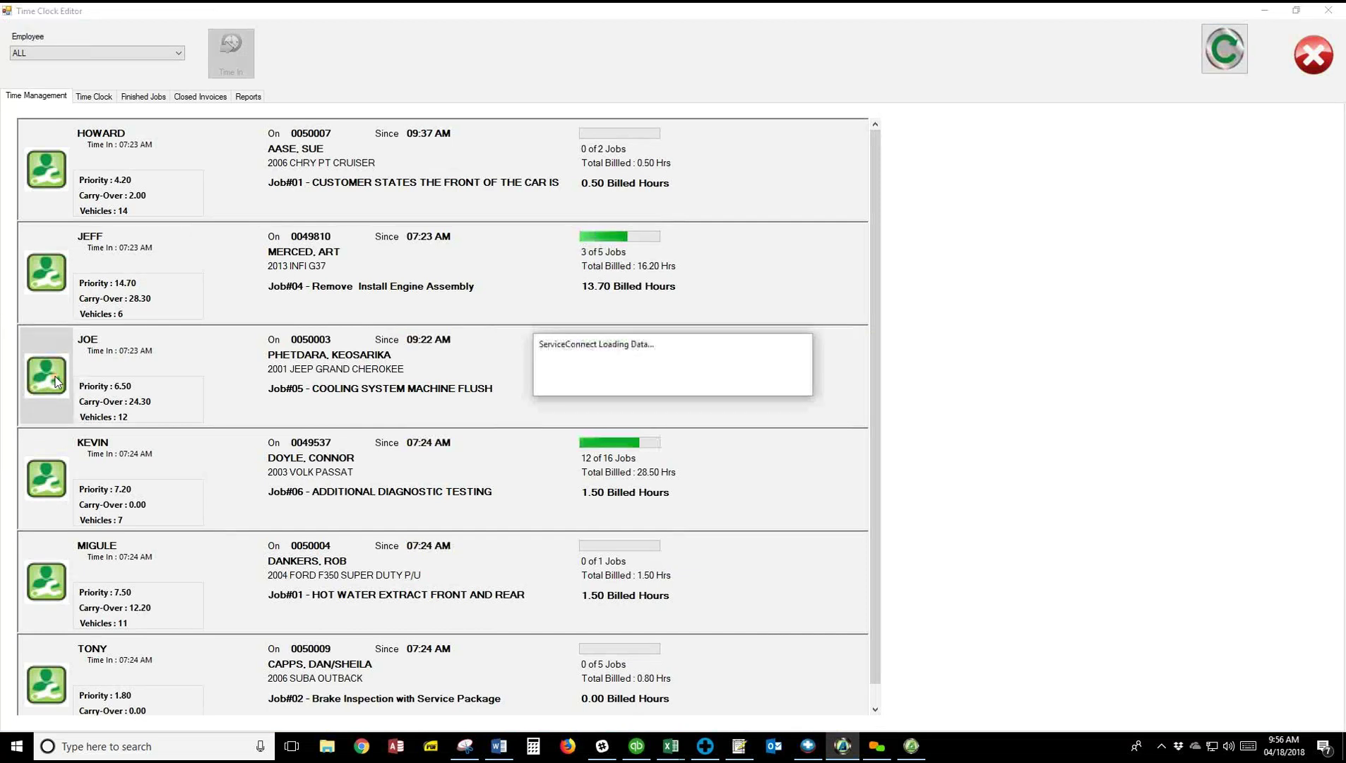